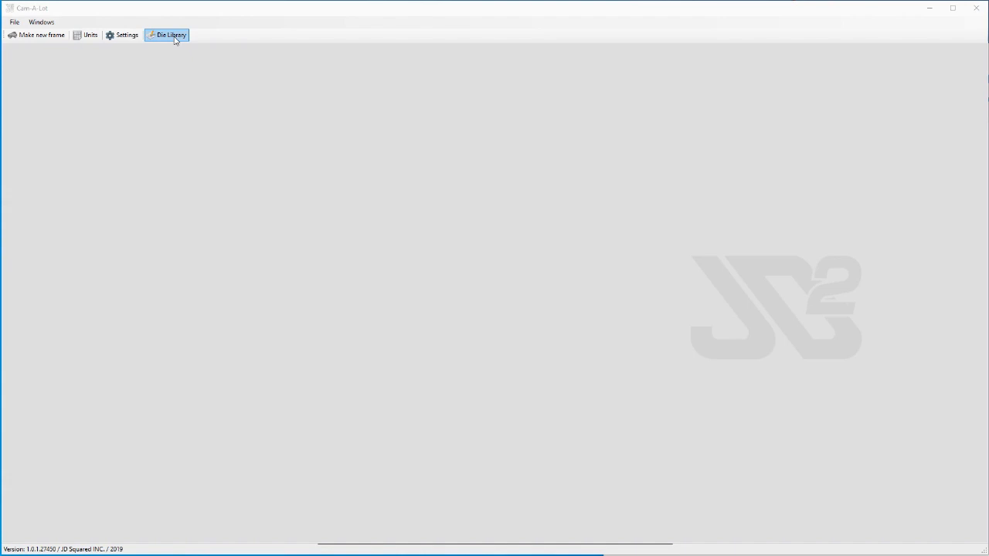
Step: Open the die library, mark the 1.5" 5.625"R Mildsteel die as not in stock and save it
left_click(172, 39)
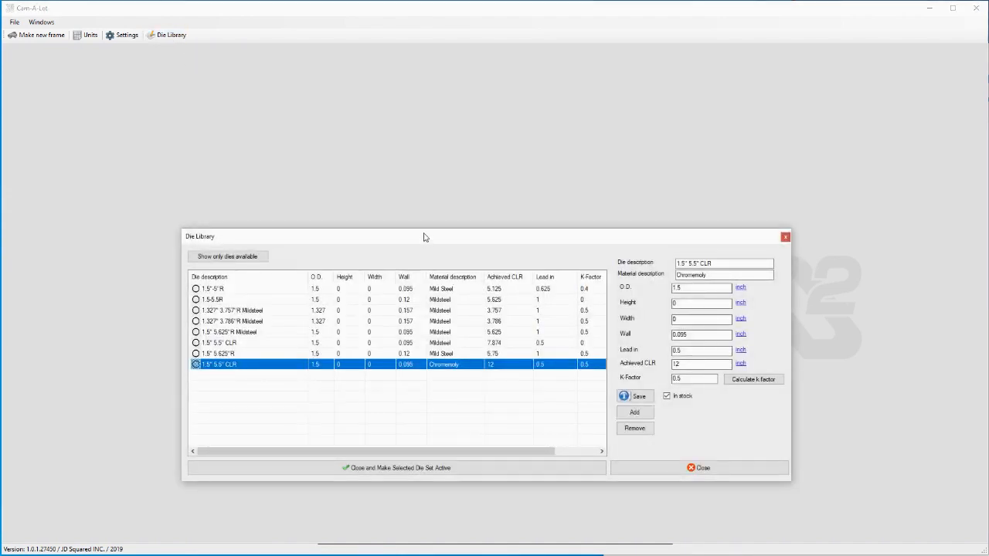
left_click_drag(426, 238, 403, 182)
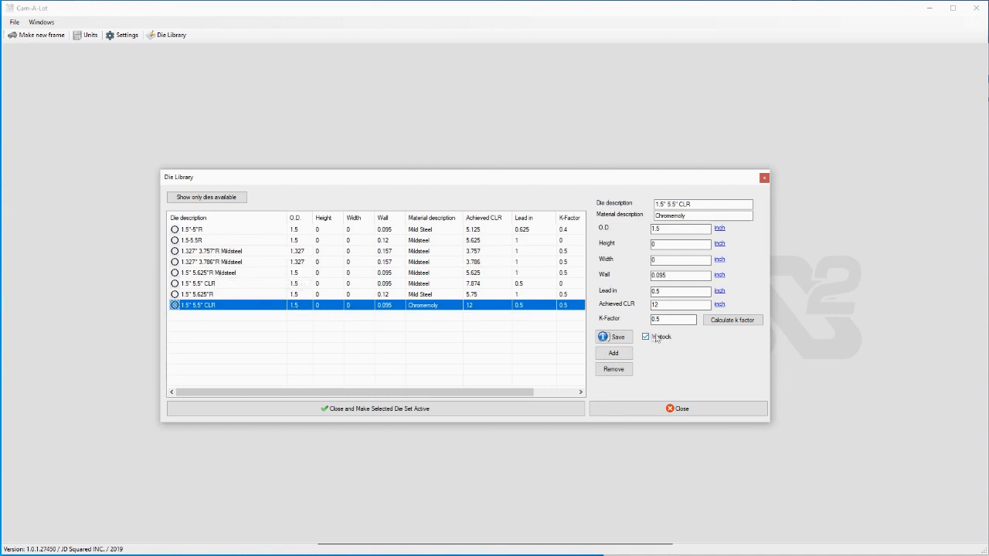
left_click(503, 275)
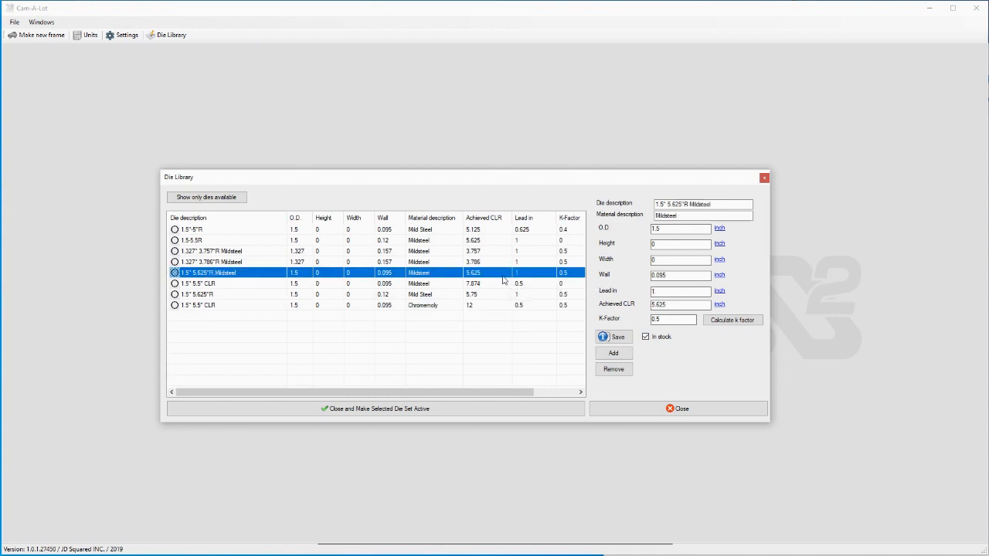
left_click(645, 337)
left_click(614, 337)
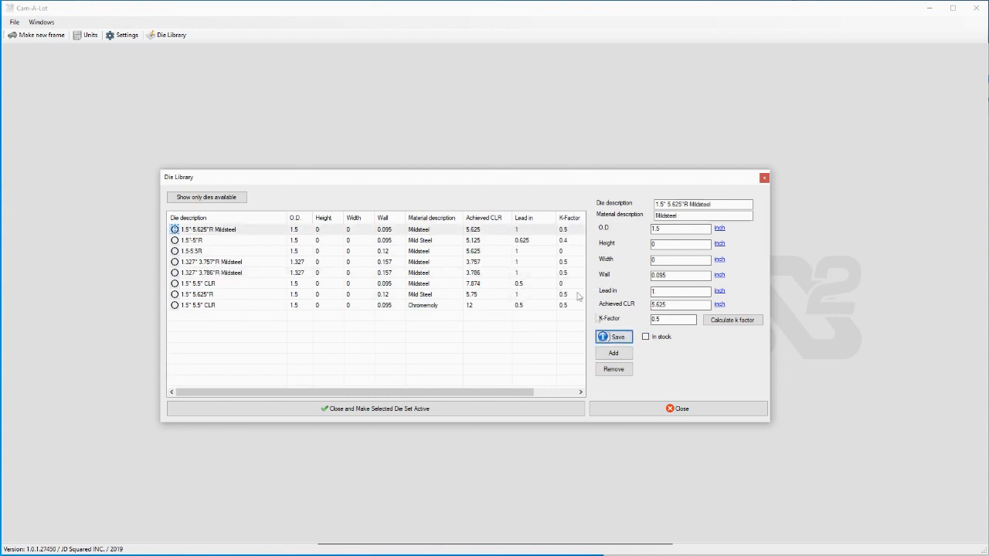
Step: Check the settings and stock status of the 1.327" 3.786"R Mildsteel and the 1.5" 5.5" CLR Chromemoly dies
left_click(563, 275)
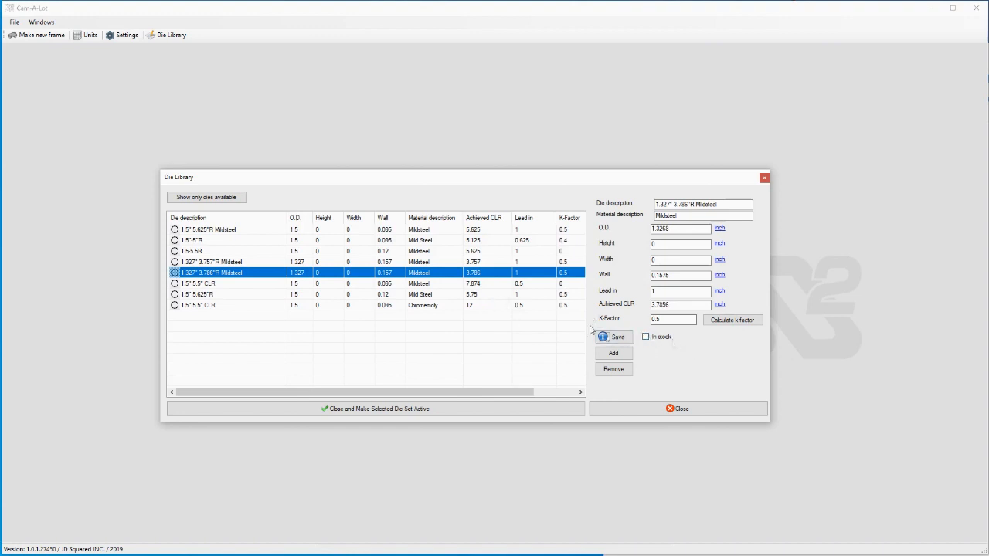
left_click(435, 307)
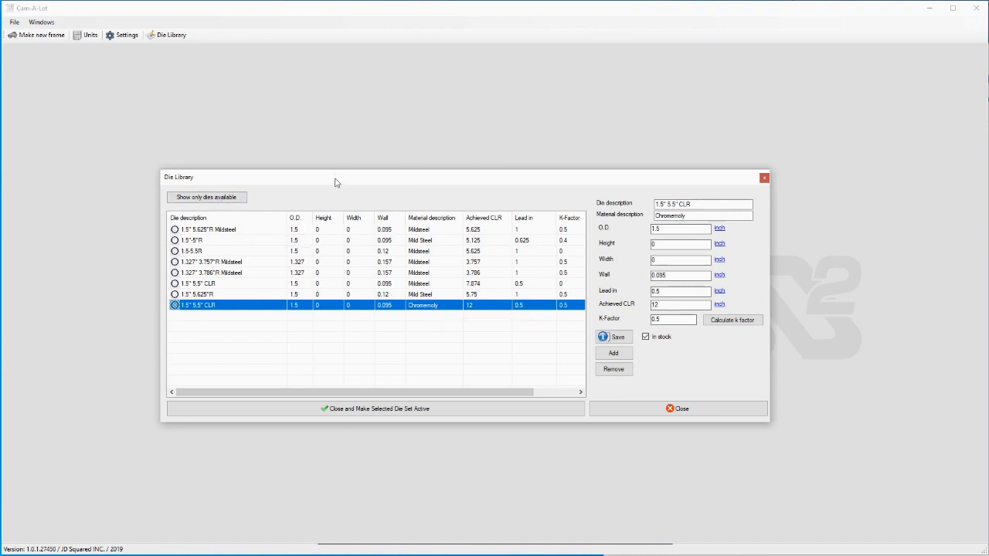
left_click_drag(335, 183, 338, 150)
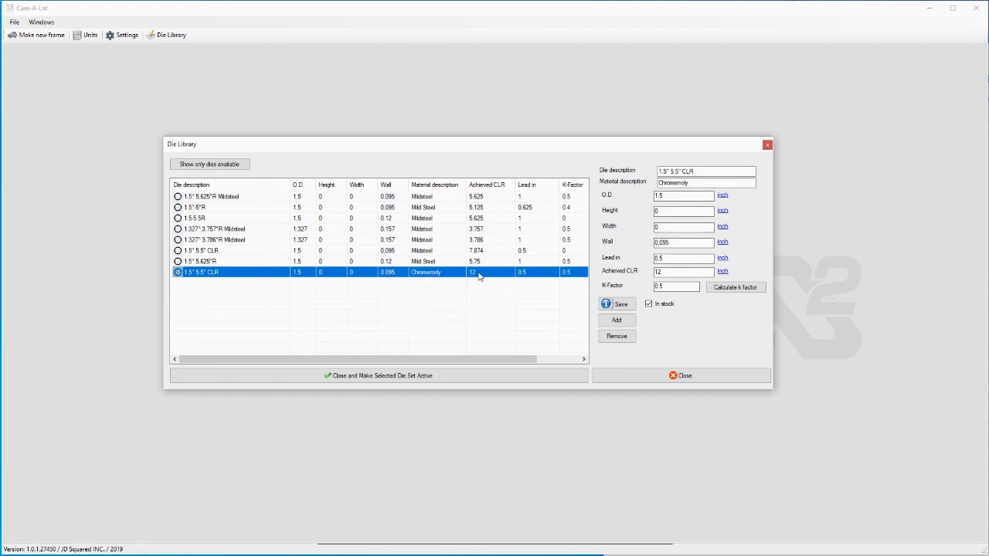
Step: Select the 1.5-5.5R die, trying the list sorted by achieved CLR and lead in before sorting it by die description
left_click(487, 185)
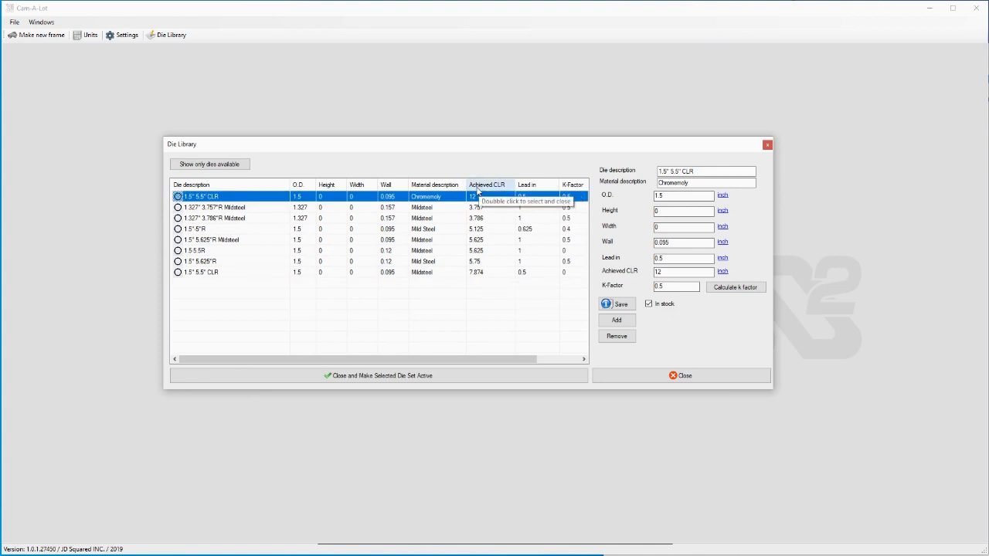
left_click(209, 185)
left_click(490, 273)
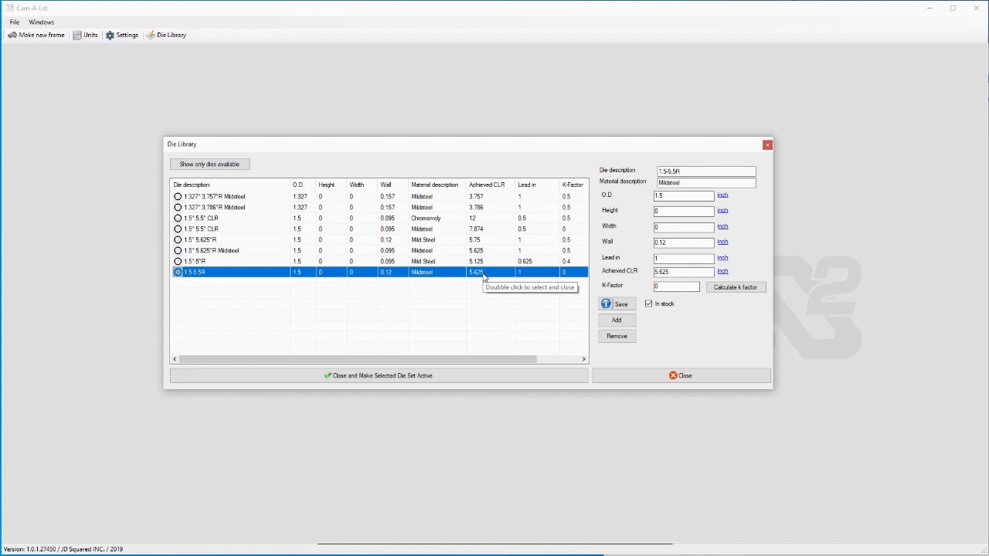
left_click(497, 186)
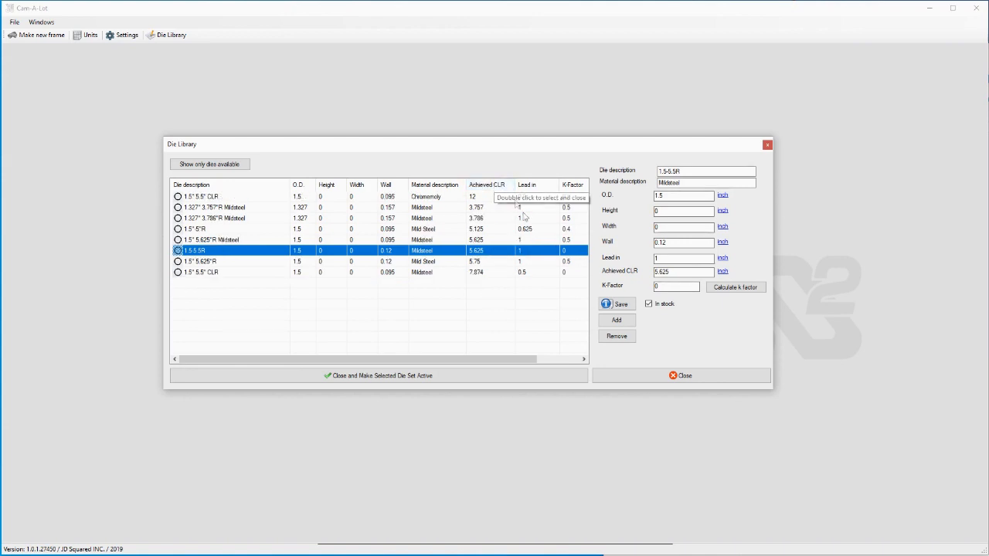
left_click(533, 185)
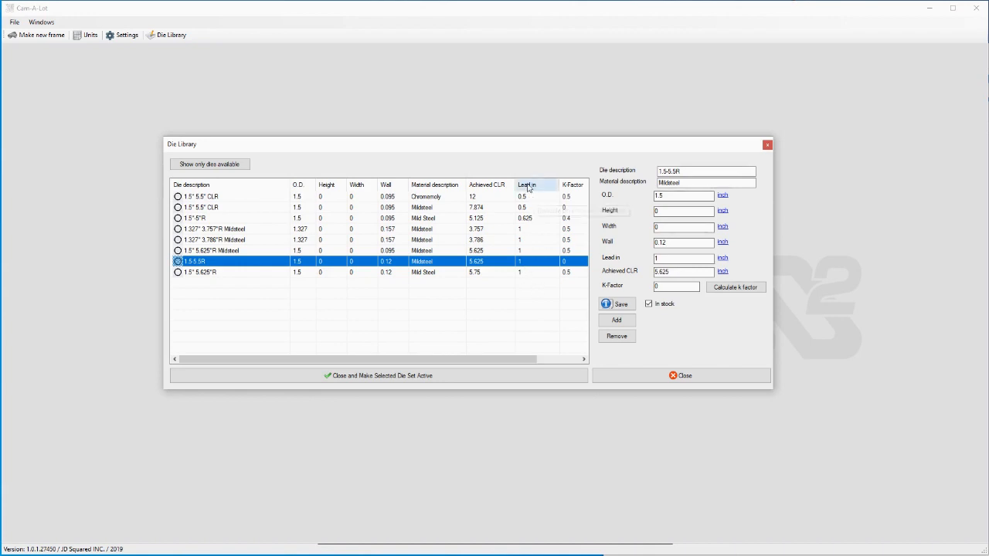
left_click(189, 186)
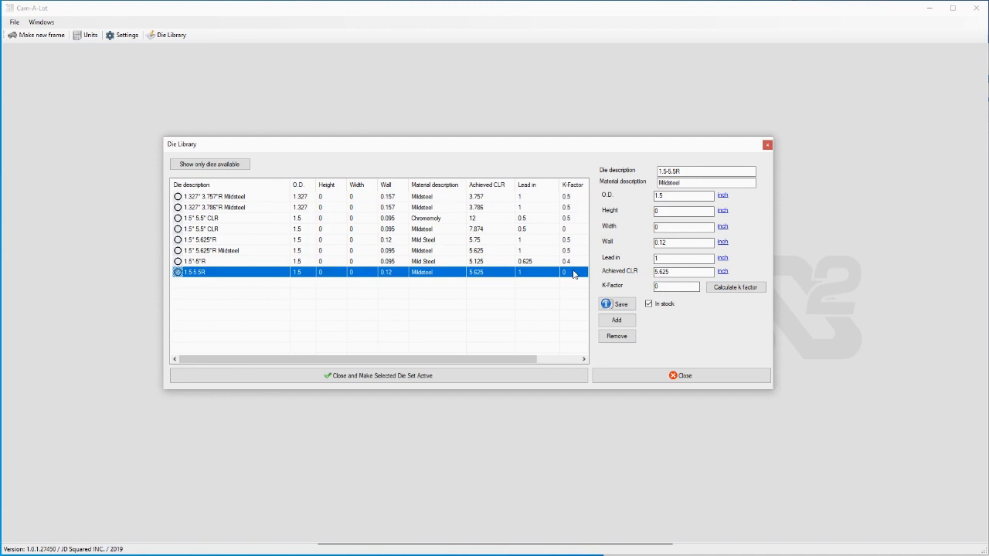
Step: Calculate the 1.5-5.5R die's K-factor from a 24 inch tube with leg 1 of 12 inches and leg 2 of 16 inches
left_click(735, 288)
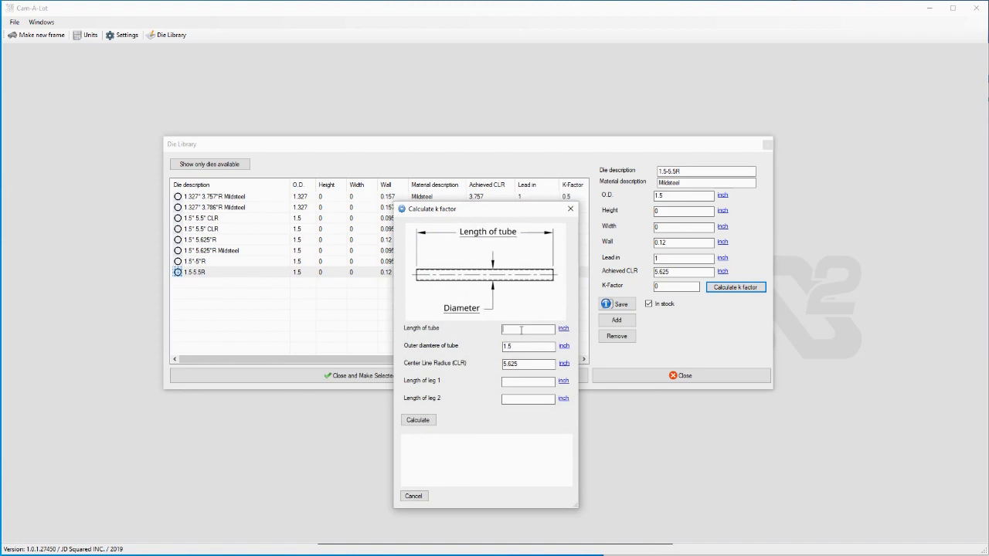
type("24")
left_click(532, 349)
double_click(524, 363)
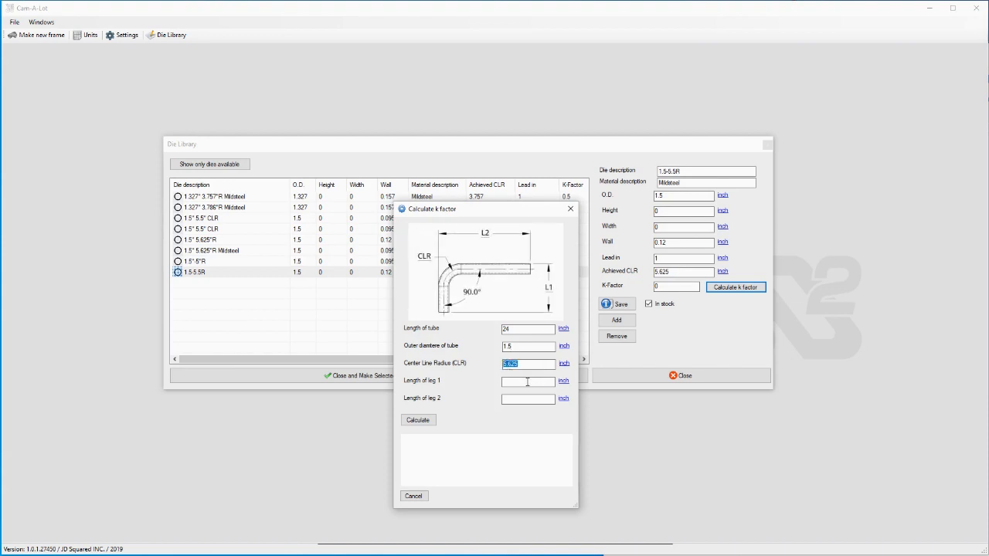
left_click(525, 381)
type("12")
left_click(533, 401)
type("16")
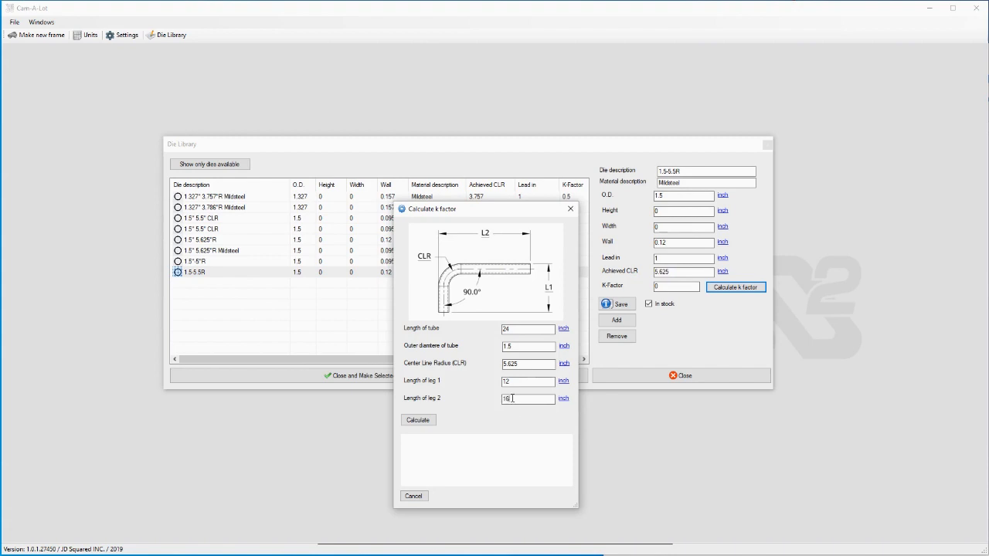
left_click(419, 424)
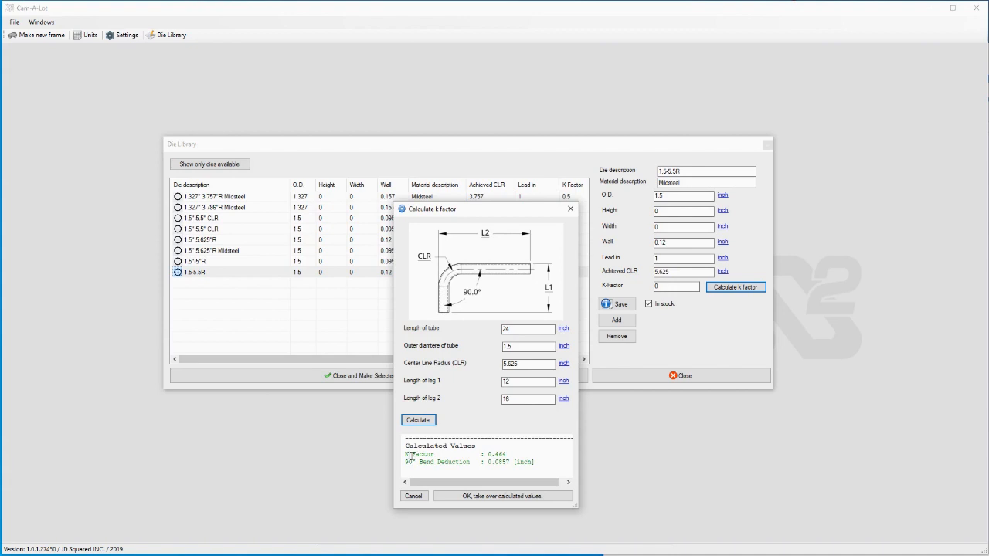
Step: Take over the calculated K-factor into the 1.5-5.5R die and save the die
left_click_drag(486, 454, 520, 454)
left_click(502, 496)
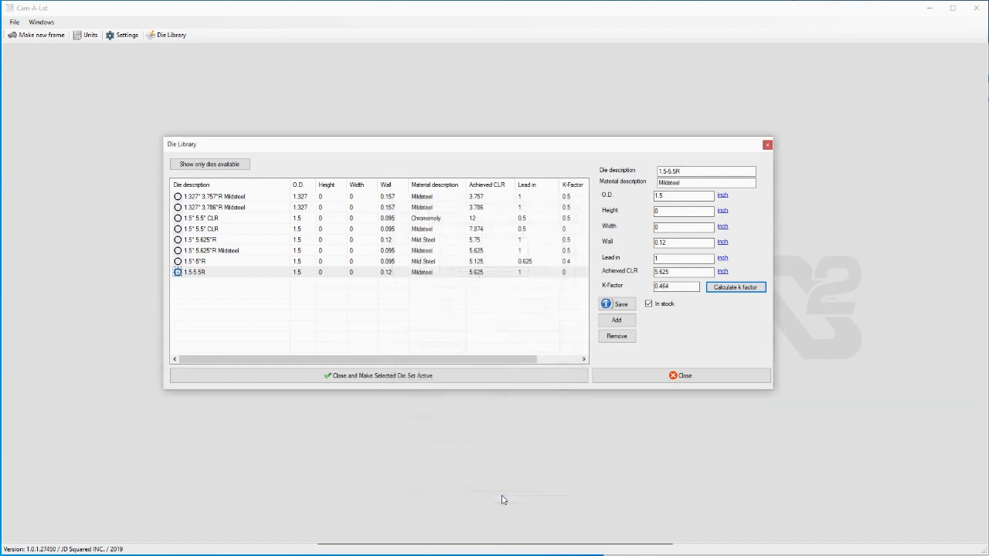
left_click_drag(678, 284, 654, 286)
left_click(621, 304)
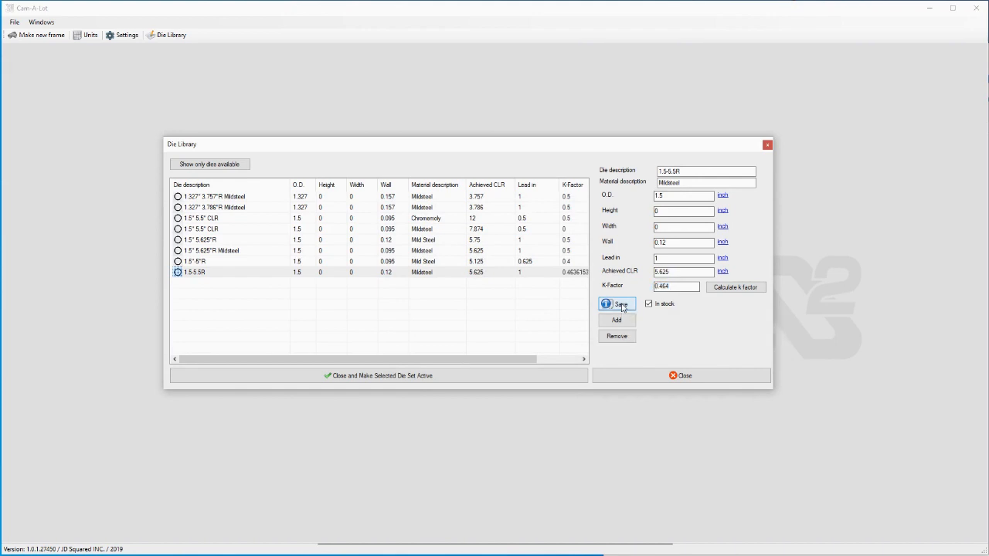
Step: Set the lead in of the 1.5-5.5R die to 0.75 inch and save the die
left_click(523, 277)
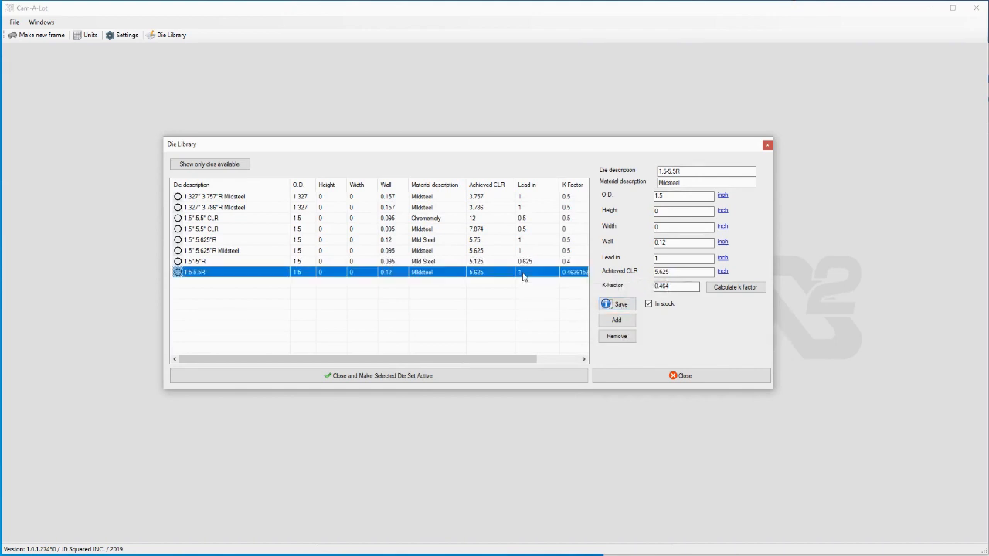
left_click(655, 258)
type(".75")
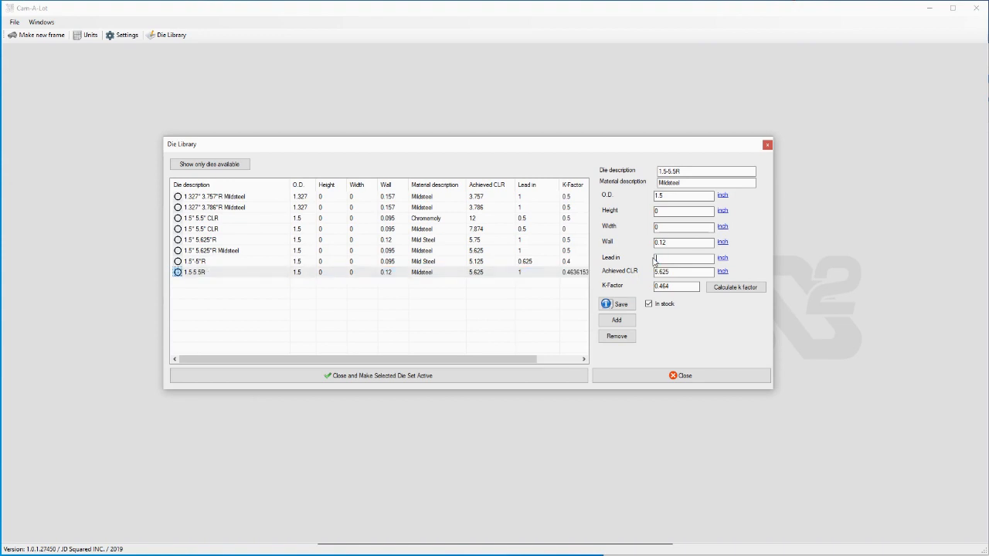
left_click(618, 304)
left_click(299, 275)
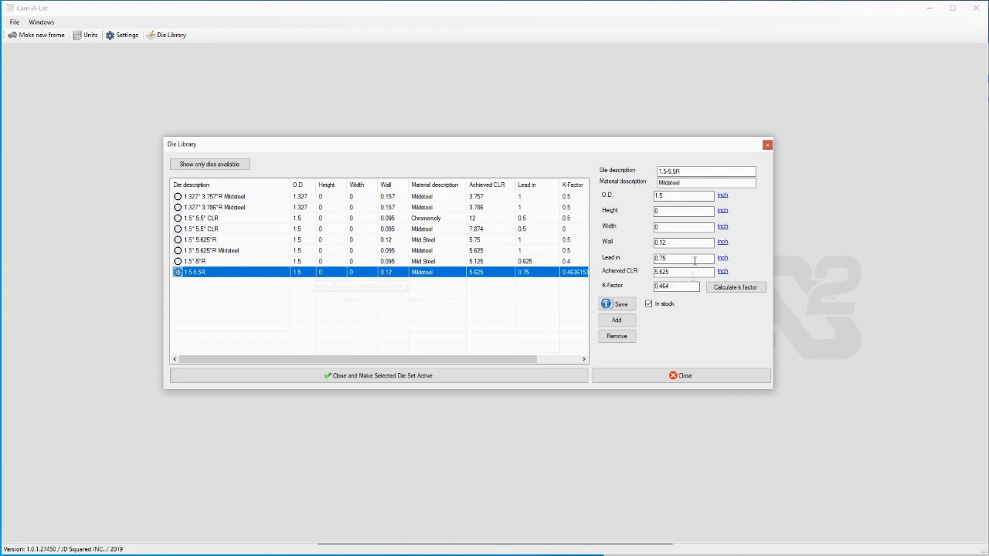
Step: Change the 1.5-5.5R die's entry values to a wall of 0.180 inch and material description DOM
left_click_drag(681, 242, 634, 243)
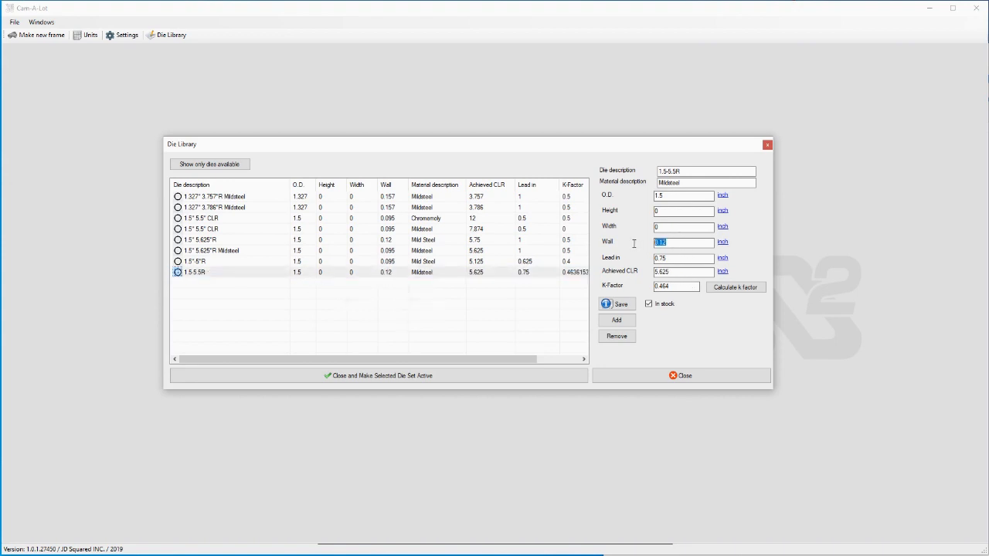
type(".180")
left_click(672, 272)
left_click_drag(689, 183, 656, 183)
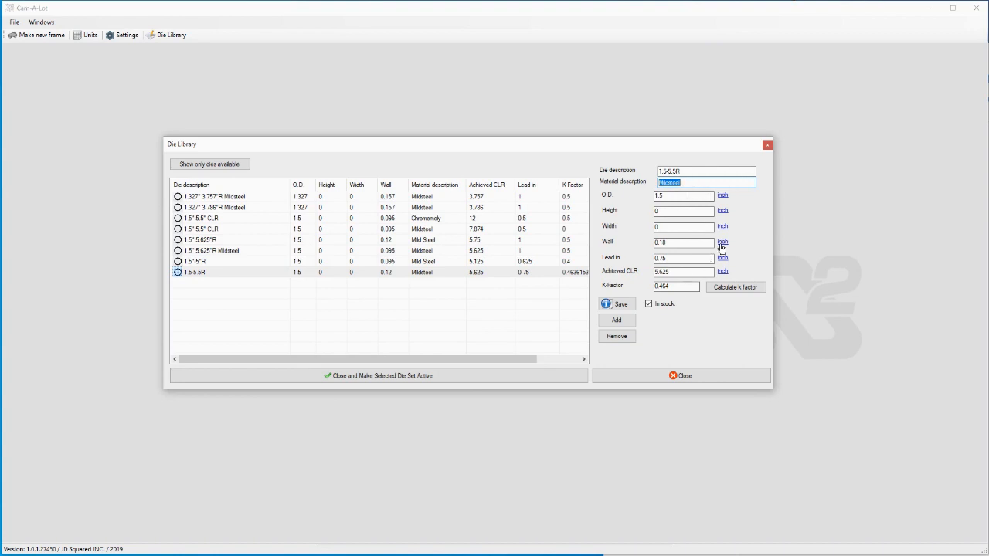
type("MDOM")
Step: Set the achieved CLR in the die's entry values to 6 inches
double_click(678, 274)
type("5.75")
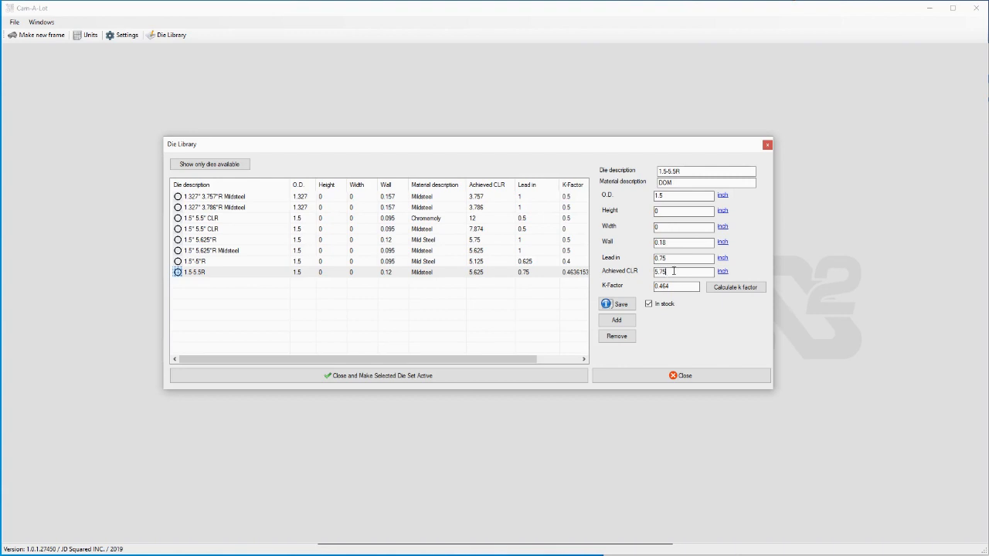
left_click_drag(674, 272, 624, 272)
type("6")
Step: Calculate the DOM tube's K-factor with tube length 24, CLR 6, leg 1 of 12 and leg 2 of 16 inches
left_click(731, 289)
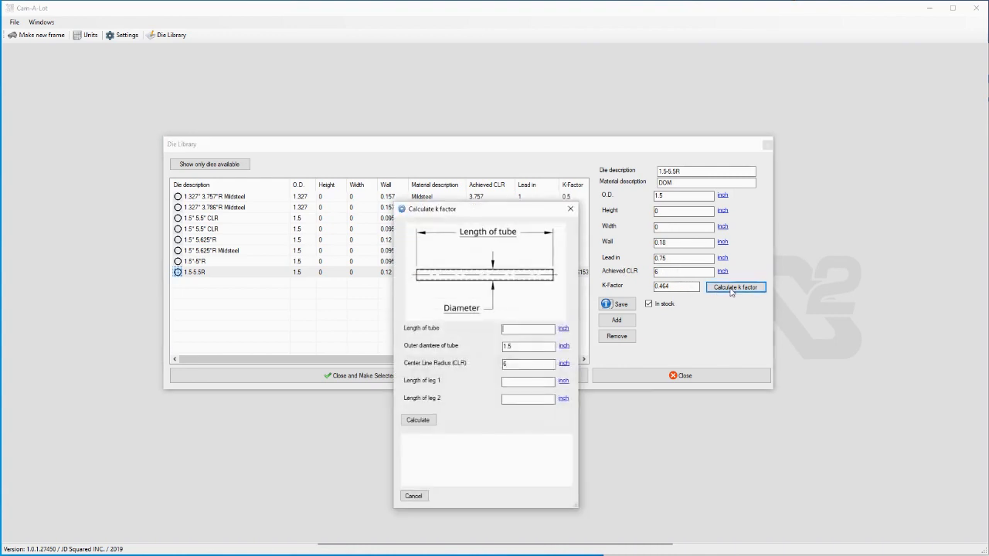
type("24")
left_click(513, 363)
left_click(655, 272)
type("6")
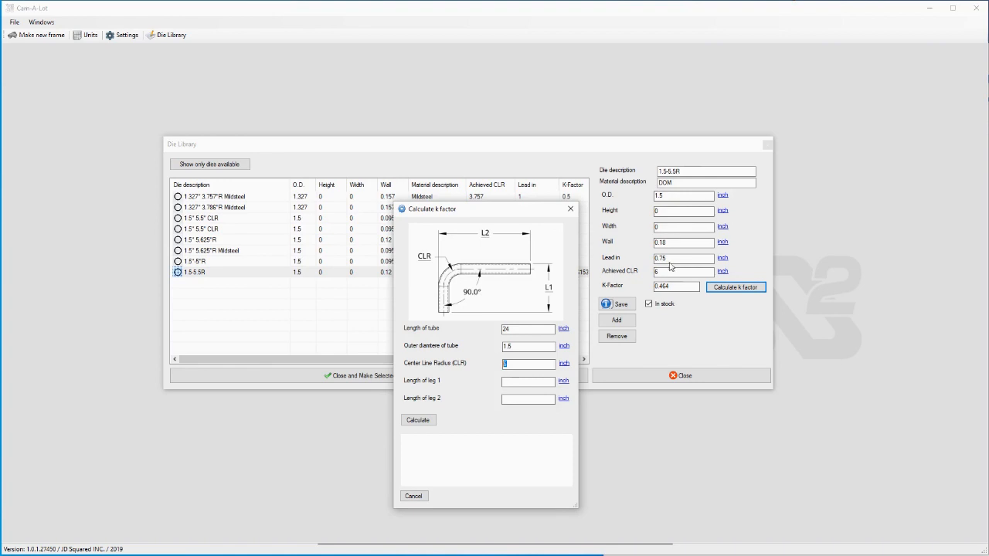
key("Tab")
type("12")
key("Tab")
type("16")
left_click(411, 421)
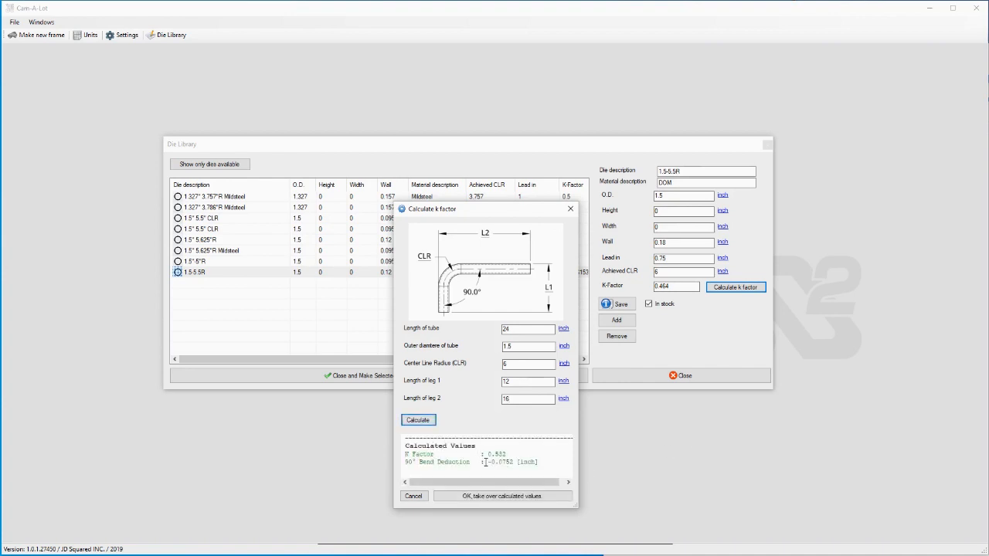
Step: Change the length of leg 2 to 16.5 inches and recalculate the K-factor
left_click_drag(488, 455, 510, 452)
left_click(511, 399)
type(".5")
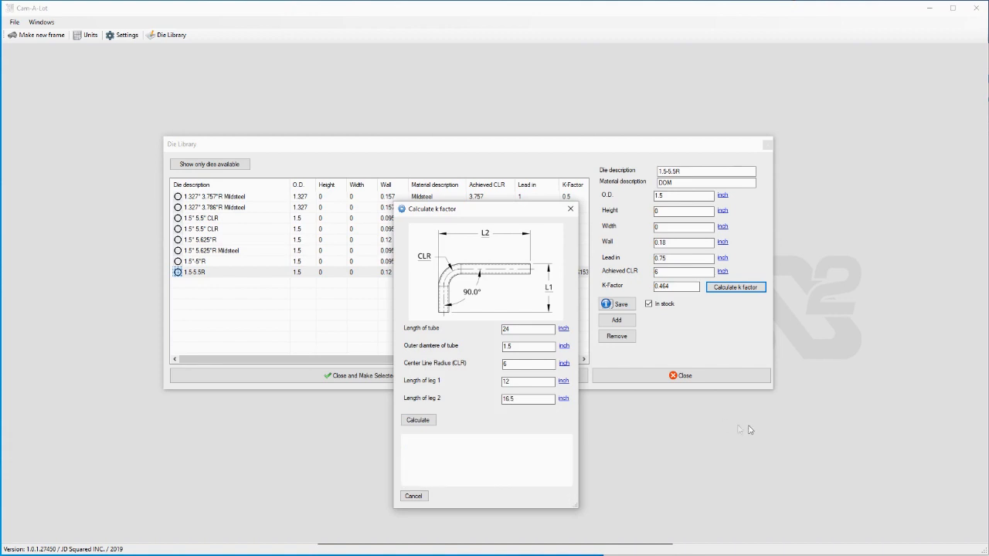
left_click(411, 422)
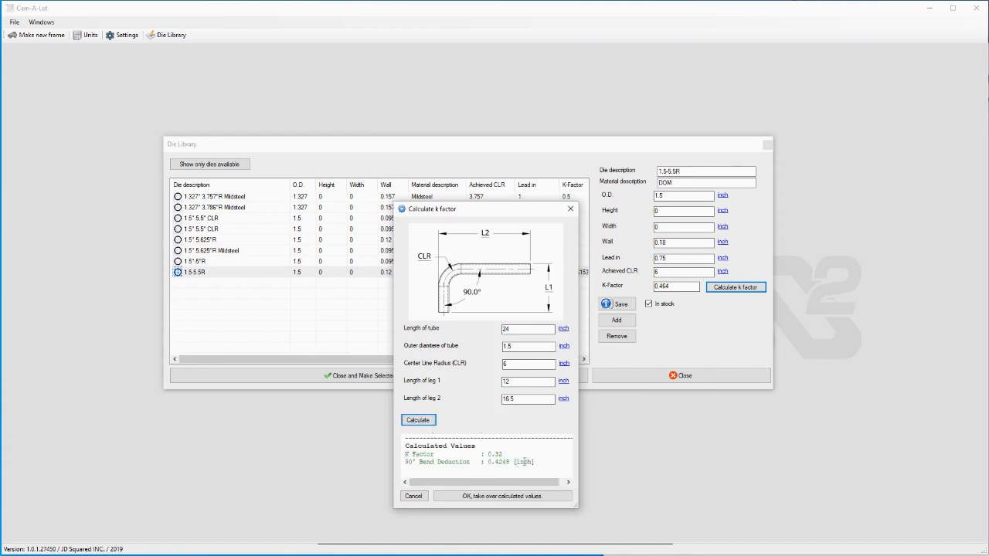
left_click_drag(505, 454, 412, 454)
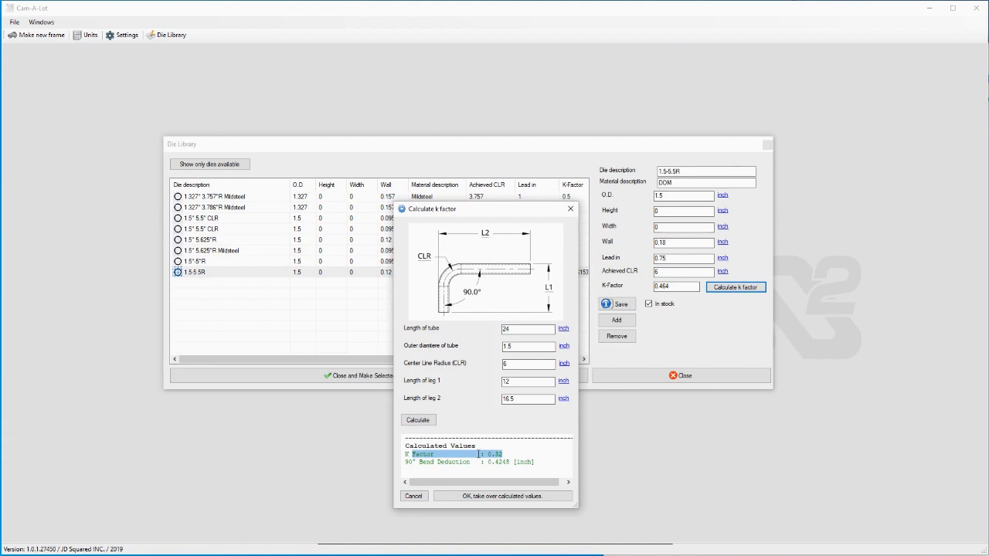
Step: Take over the calculated K-factor, add the DOM variant to the library as a new die and select it
left_click(479, 498)
left_click(616, 322)
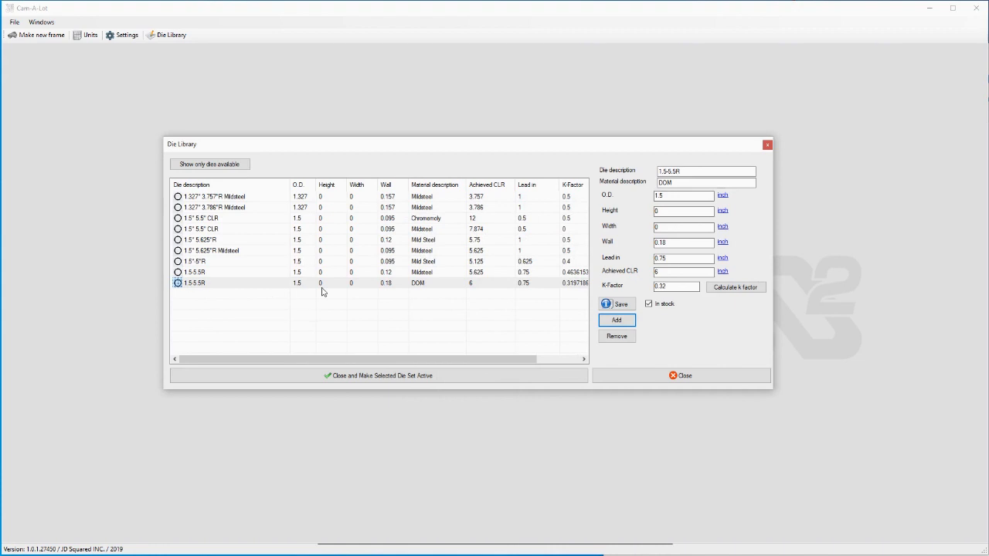
left_click(417, 285)
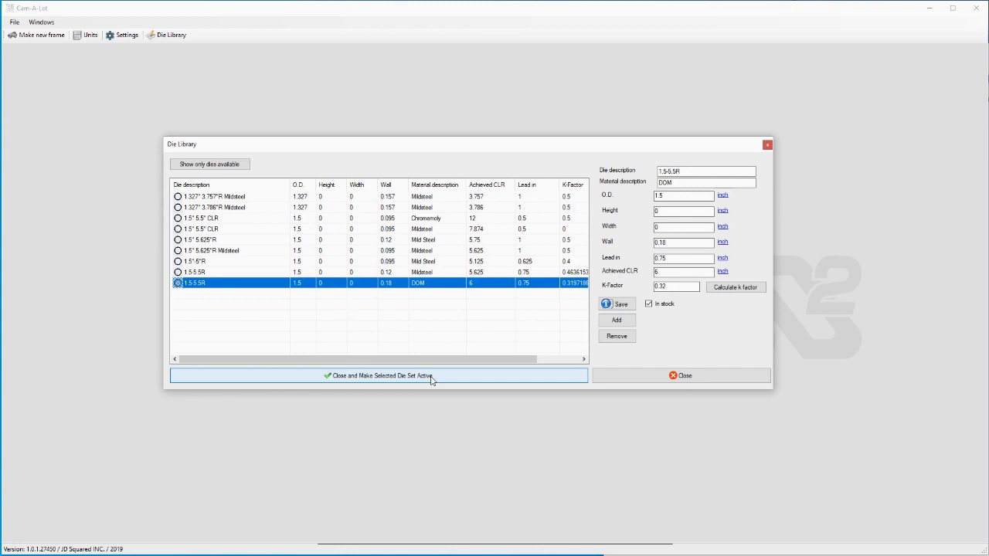
Step: Set the achieved CLR of the DOM 1.5-5.5R die to 7 inches, save it and make that die set active
left_click(218, 229)
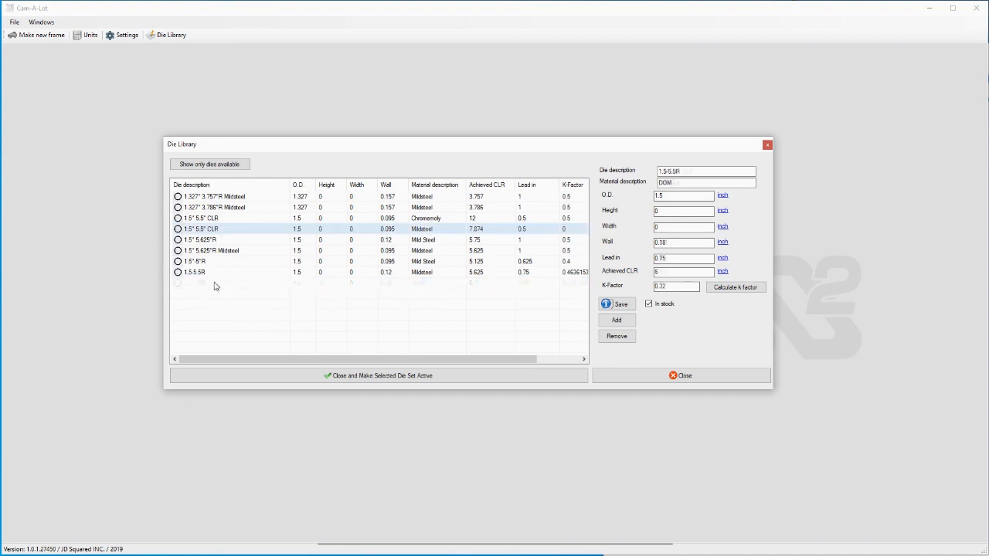
left_click(215, 284)
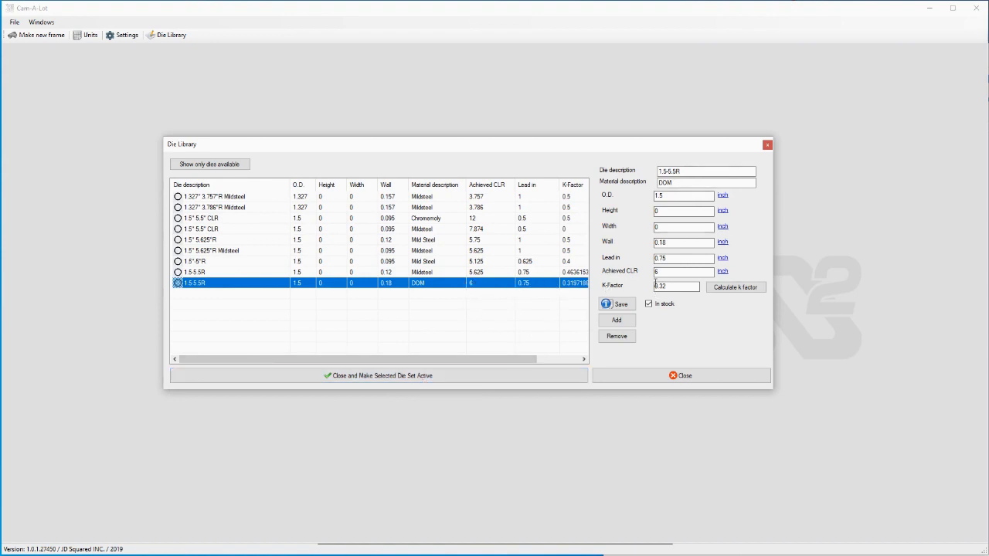
left_click(672, 272)
left_click_drag(671, 272, 653, 274)
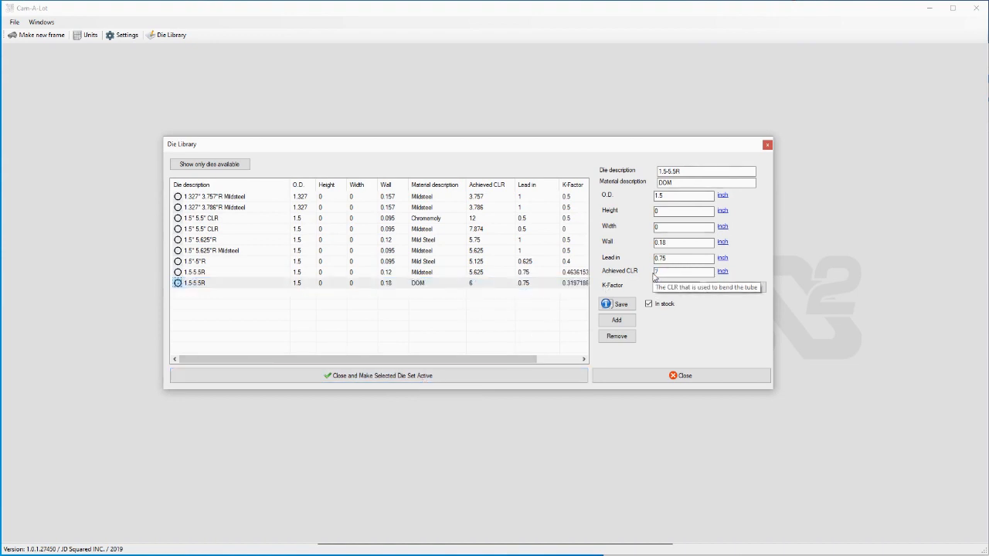
type("7")
left_click(620, 305)
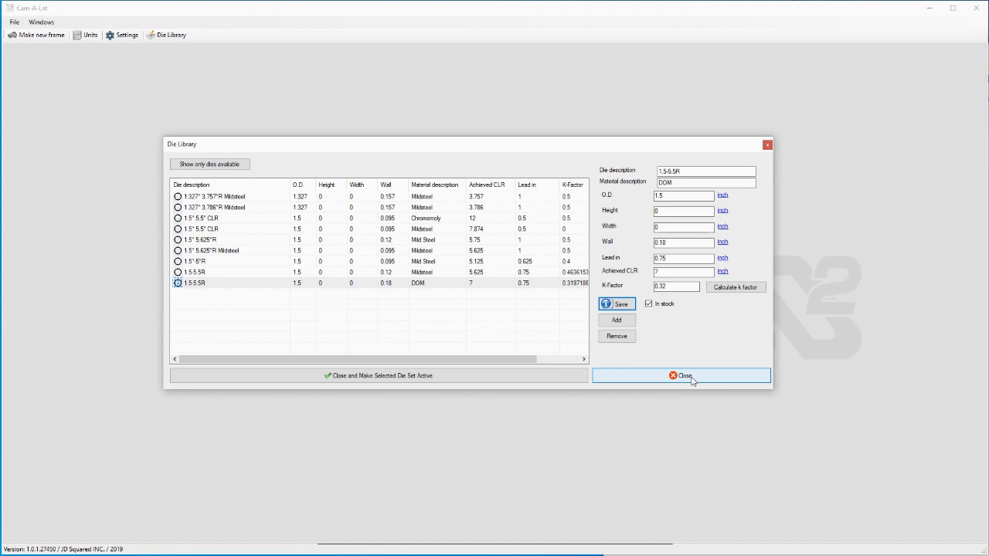
left_click(422, 377)
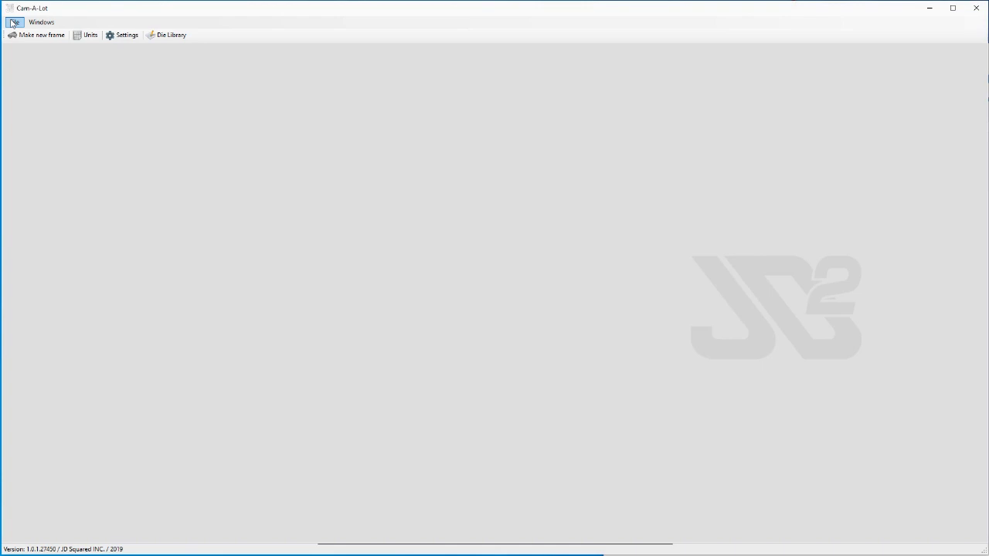
Step: Import Simple_Rollbar.stp and detect its features without making a job for the tubes
left_click(13, 23)
left_click(38, 33)
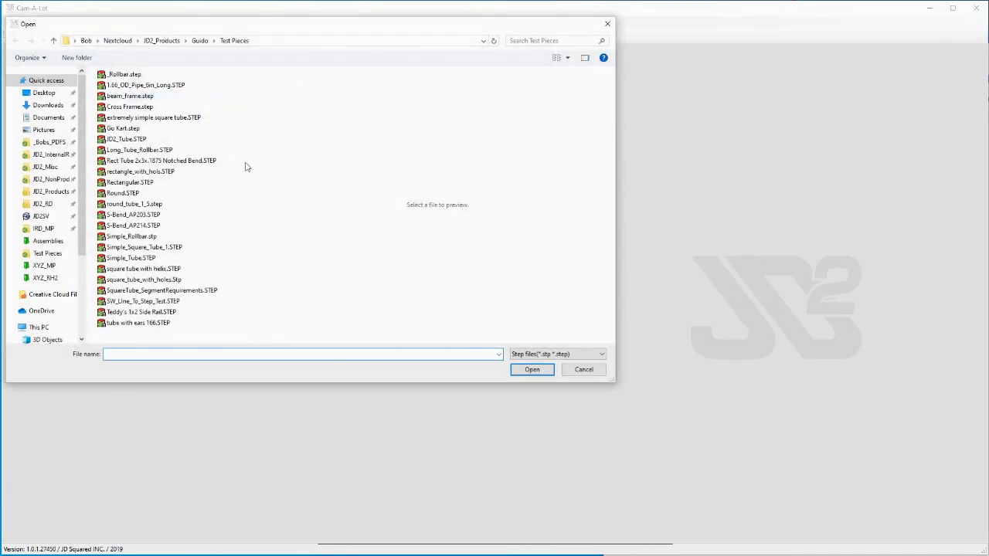
left_click(204, 238)
left_click(539, 374)
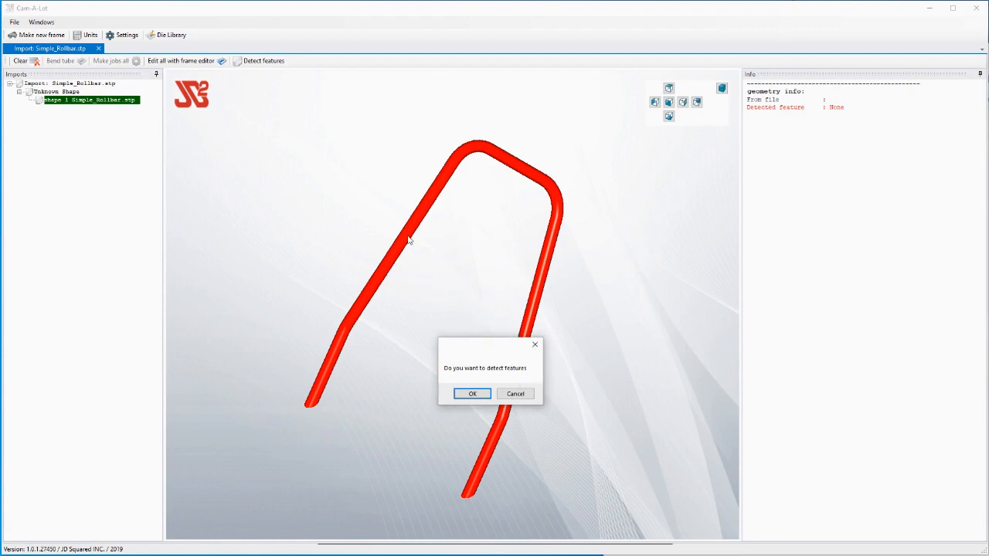
left_click(472, 395)
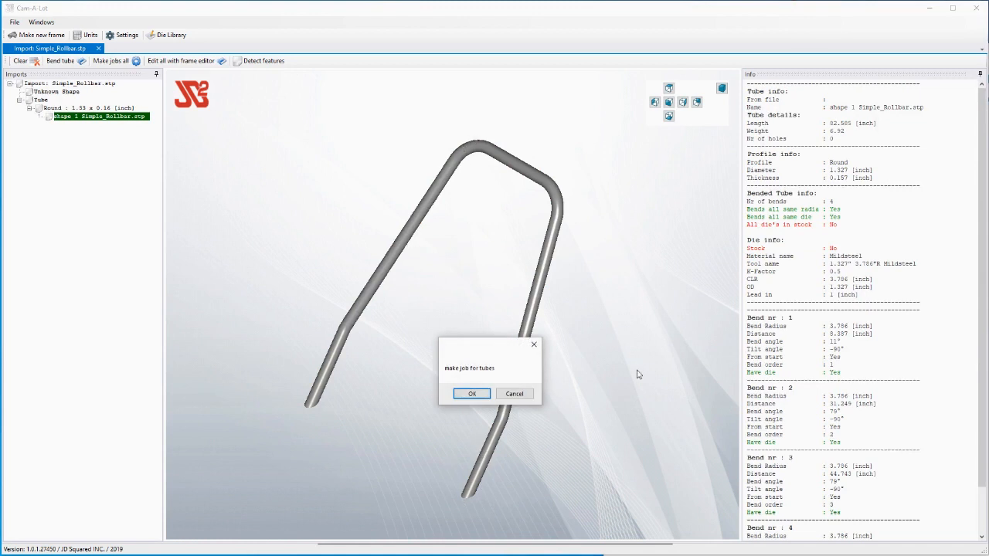
left_click(523, 395)
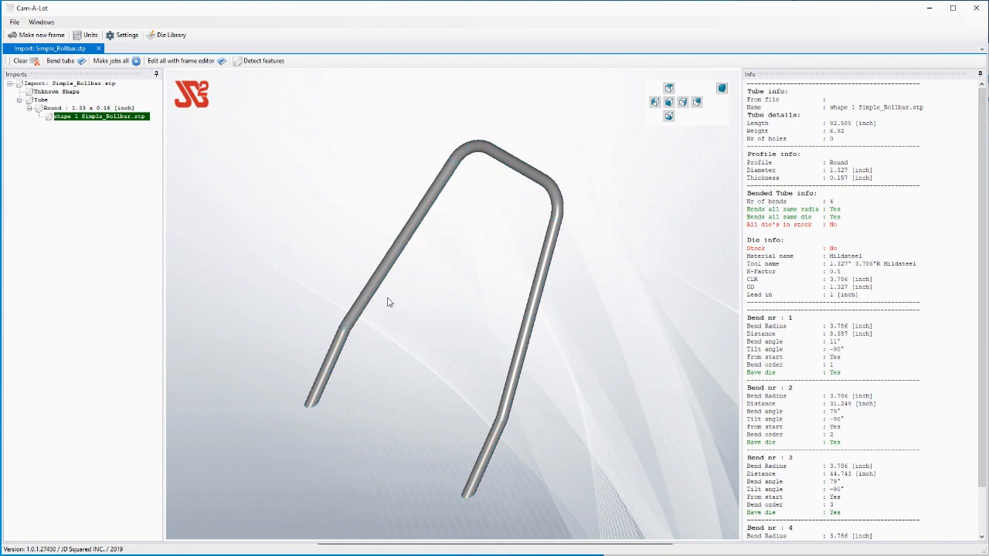
Step: Review the rollbar's length, profile and die stock information, and open the tube in the frame editor
middle_click_drag(369, 293, 343, 286)
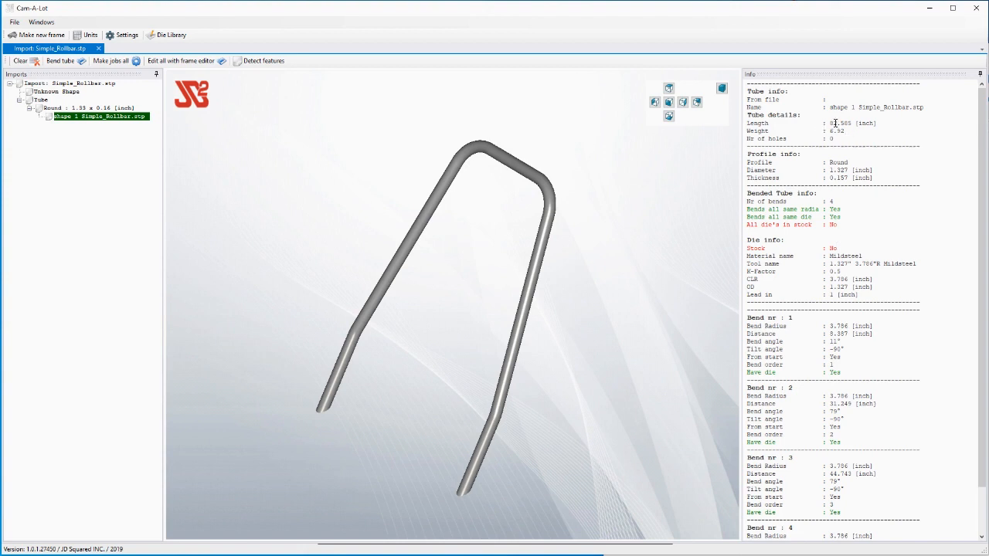
mouse_move(831, 123)
left_mouse_down()
mouse_move(853, 122)
mouse_move(824, 116)
left_mouse_up()
left_click_drag(986, 167, 986, 123)
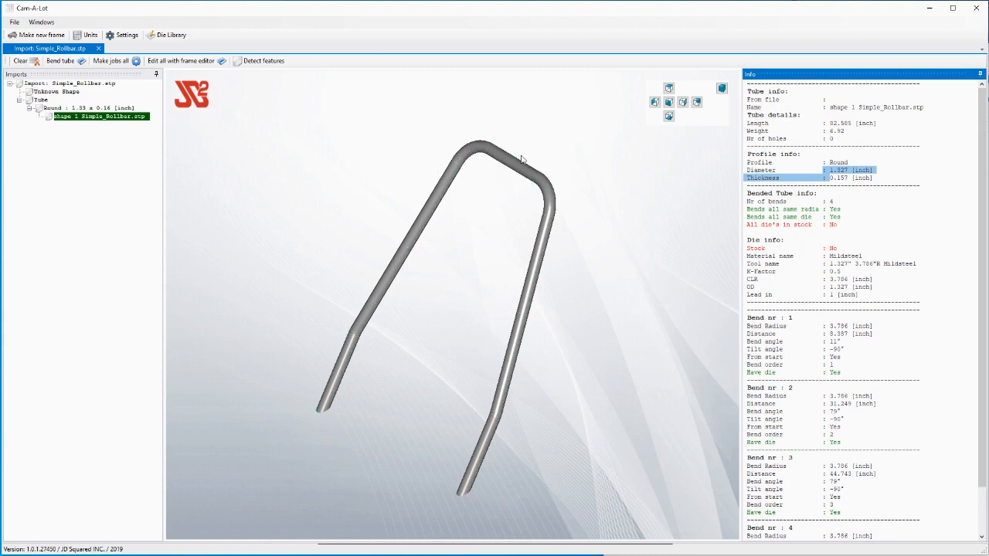
mouse_move(833, 226)
left_mouse_down()
mouse_move(742, 225)
mouse_move(848, 229)
left_mouse_up()
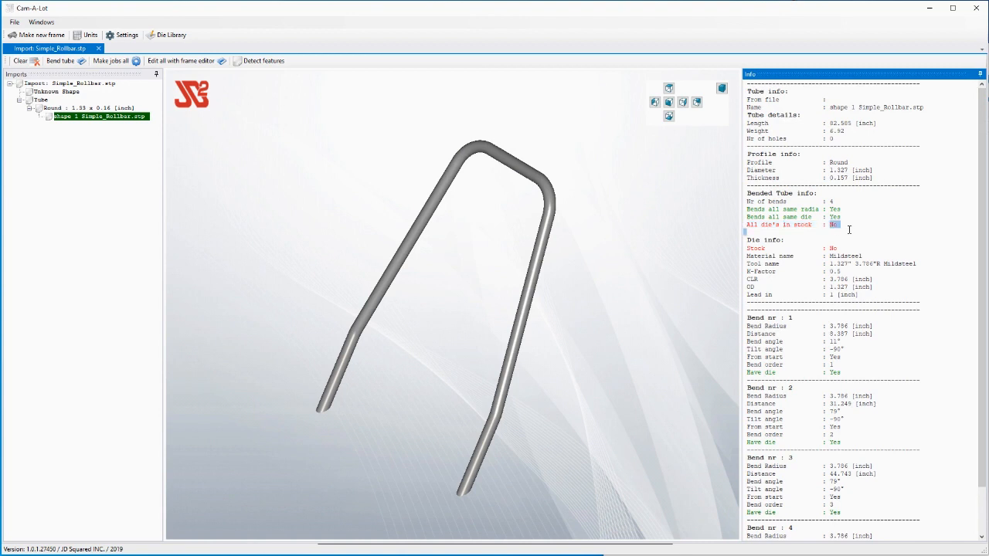
left_click(849, 230)
right_click(447, 188)
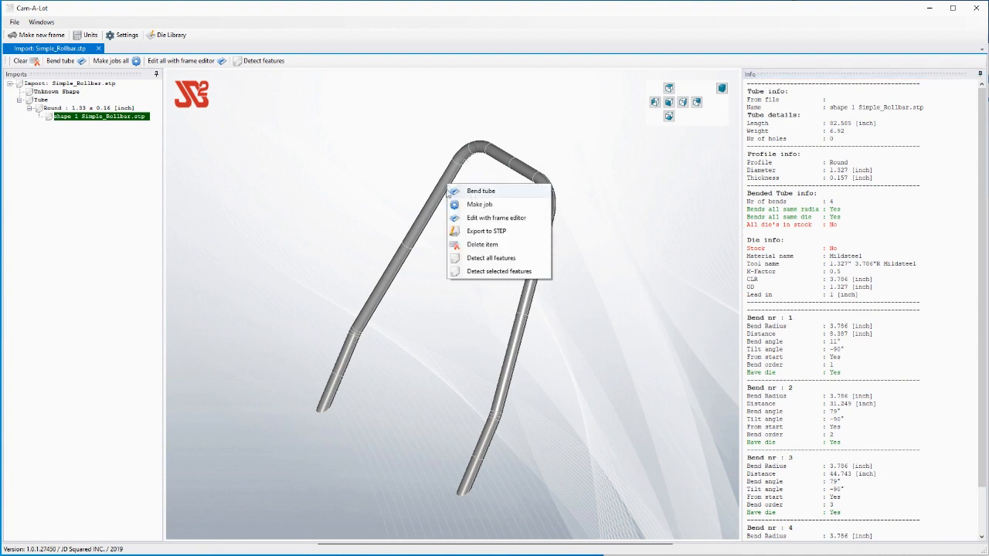
left_click(485, 218)
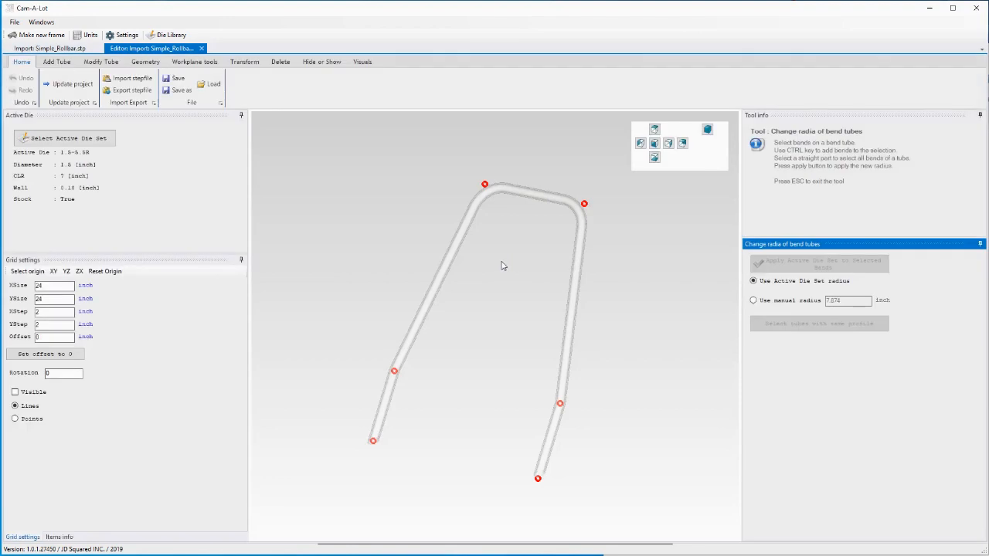
mouse_move(492, 279)
middle_mouse_down()
mouse_move(357, 284)
mouse_move(532, 273)
mouse_move(479, 298)
mouse_move(483, 289)
middle_mouse_up()
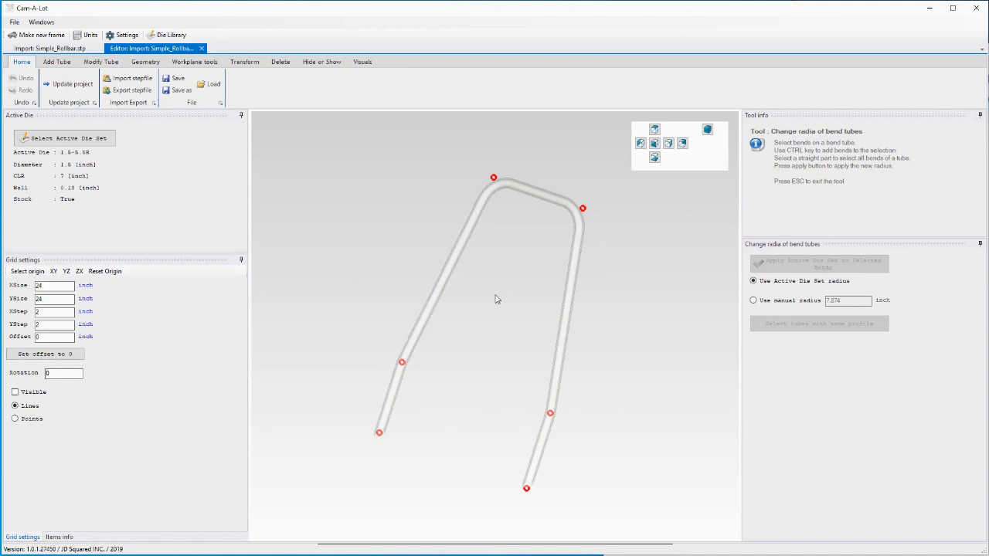
Step: Choose the DOM 1.5-5.5R die with 7 inch CLR as the editor's active die set
left_click(68, 140)
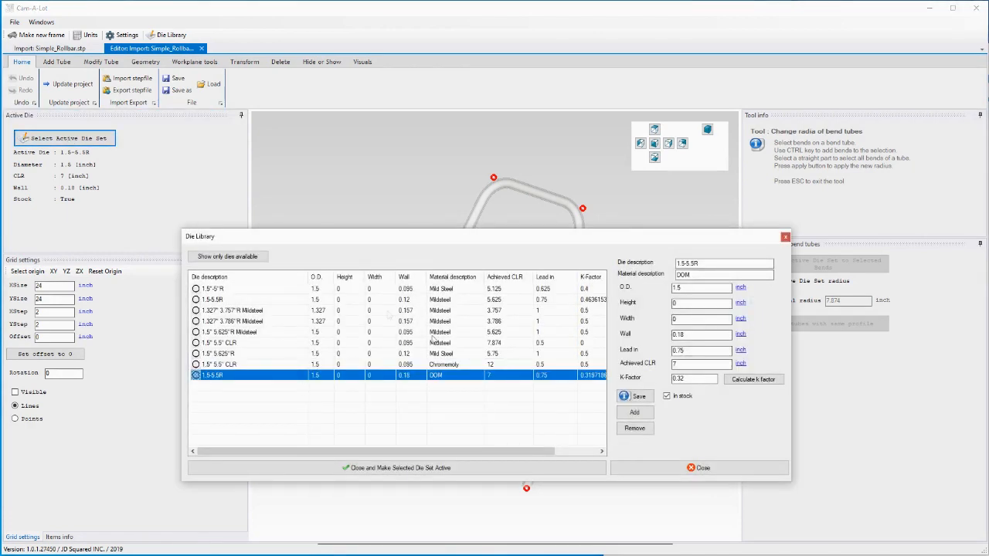
left_click(348, 355)
left_click(334, 377)
left_click(390, 468)
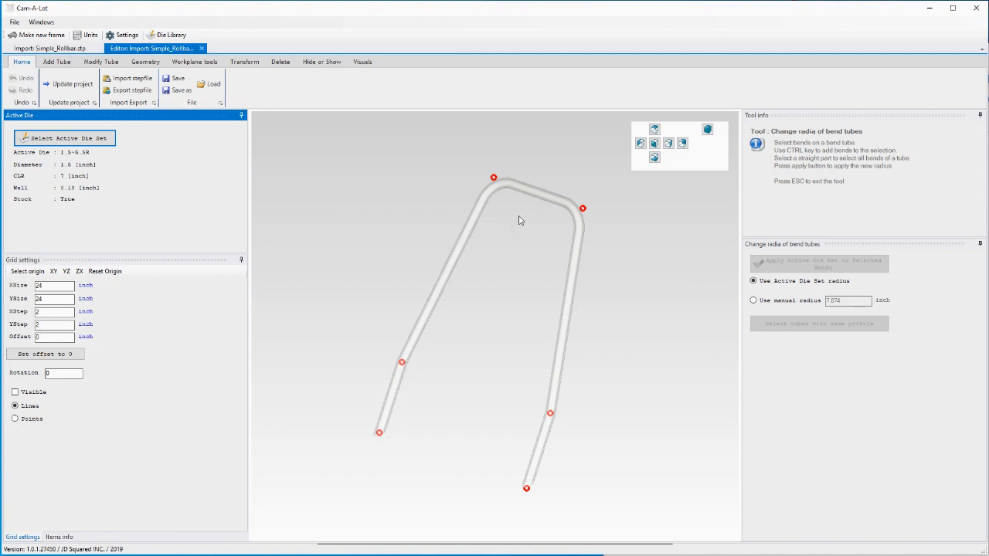
Step: Apply the active die set's radius to the rollbar's upper-left bend and update the project with the changed shape
left_click(492, 193)
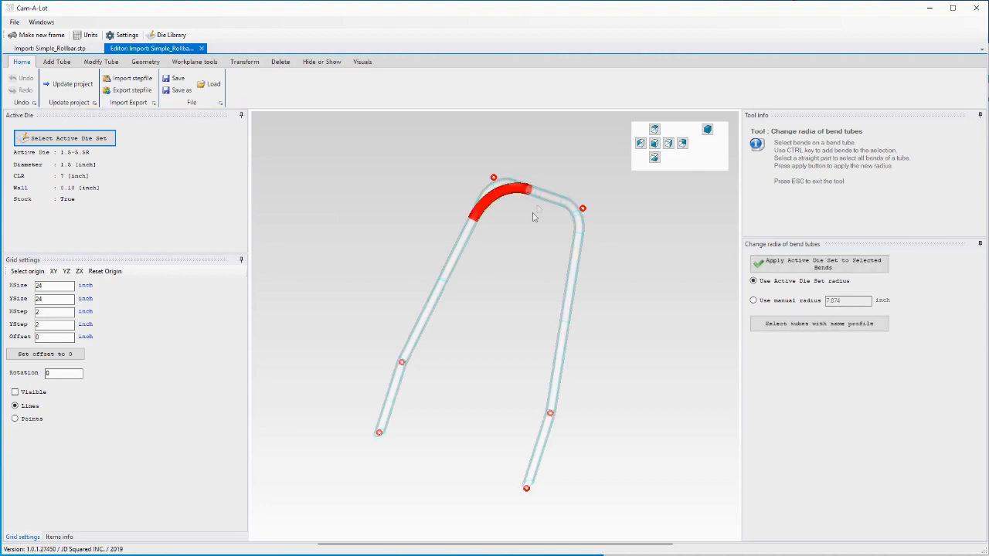
middle_click_drag(508, 228, 548, 286)
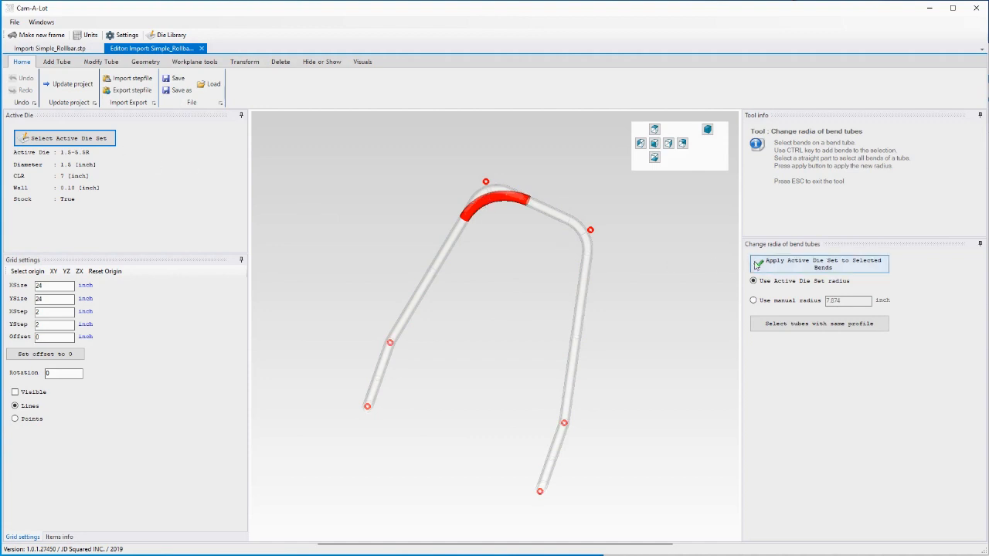
left_click(796, 266)
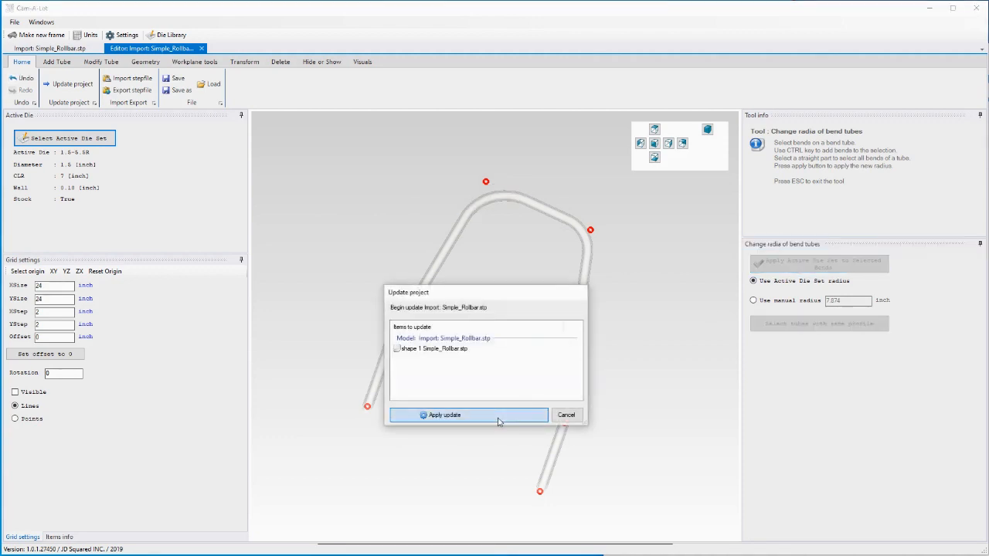
left_click(500, 415)
middle_click_drag(486, 289, 516, 309)
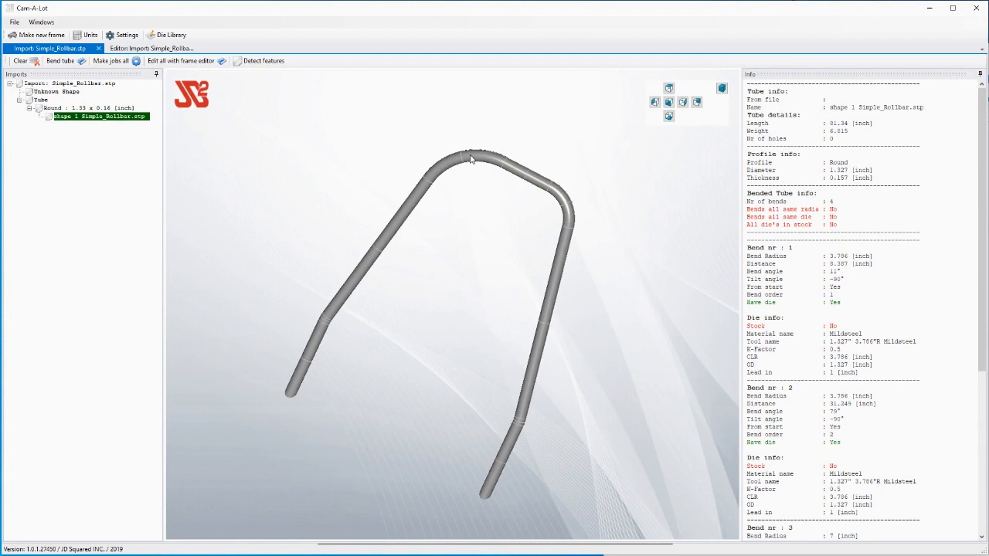
Step: Apply the active die set to all bends of the rollbar in the frame editor and update the imported project
left_click(174, 49)
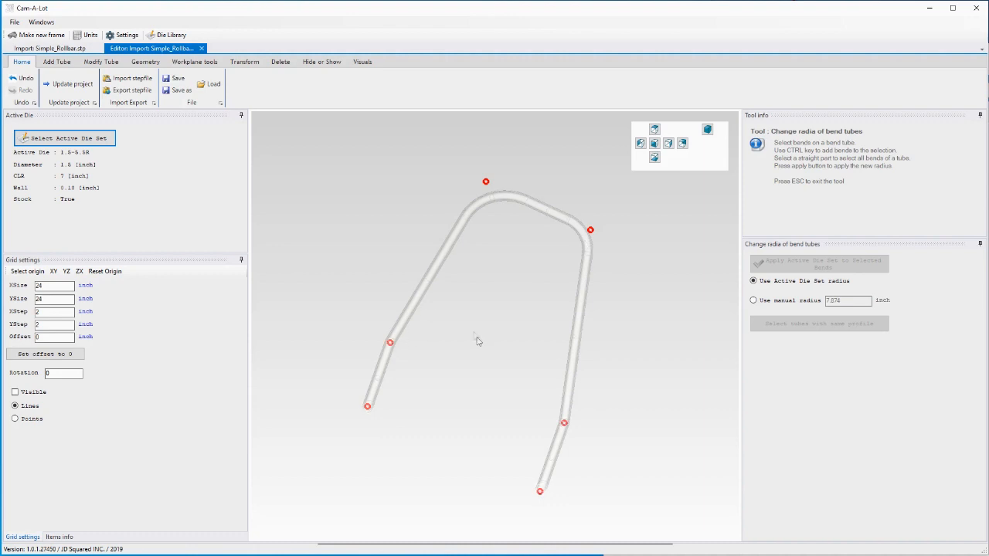
left_click(431, 282)
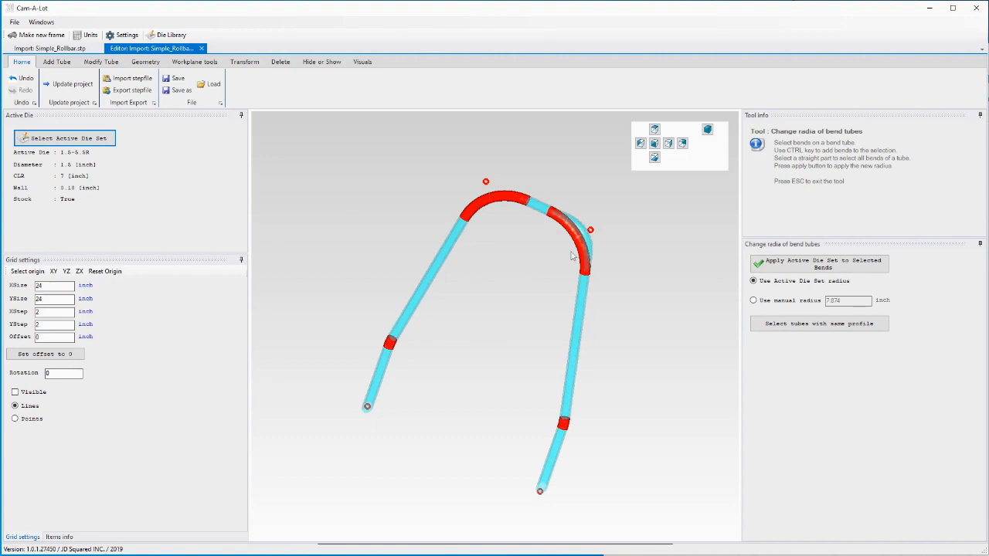
left_click(777, 264)
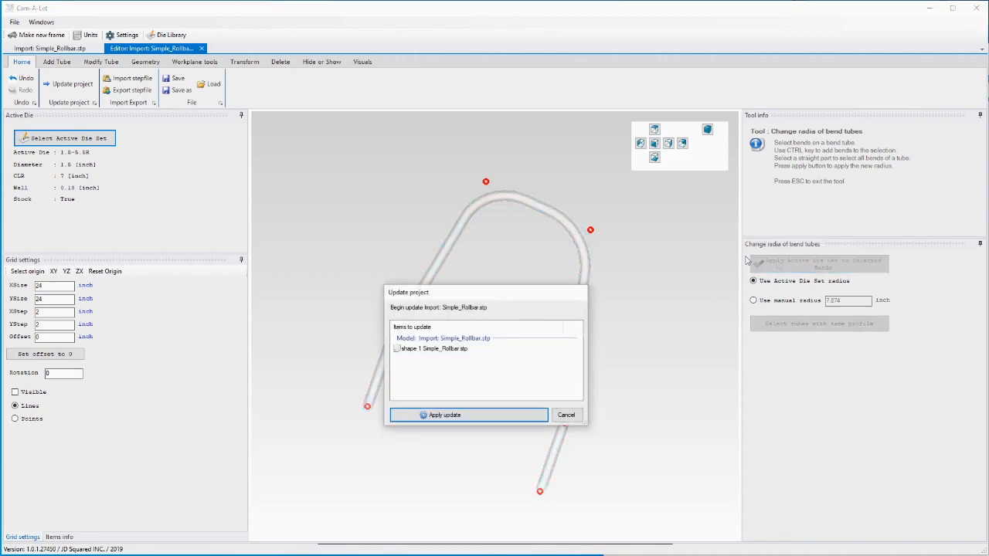
left_click(499, 419)
middle_click_drag(481, 333, 434, 295)
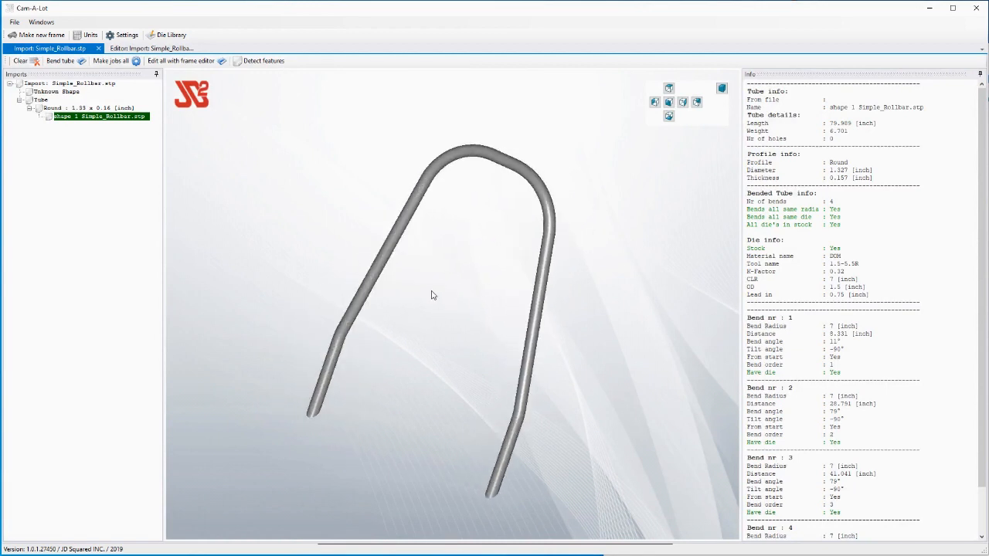
Step: Check the die entries in the die library, and open the rollbar in the tube bending view
left_click(170, 35)
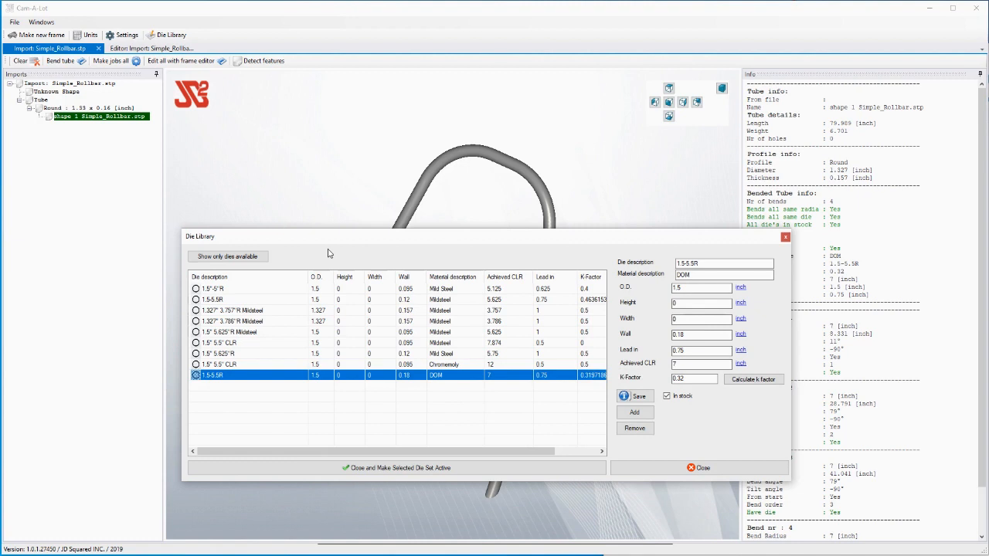
left_click(712, 473)
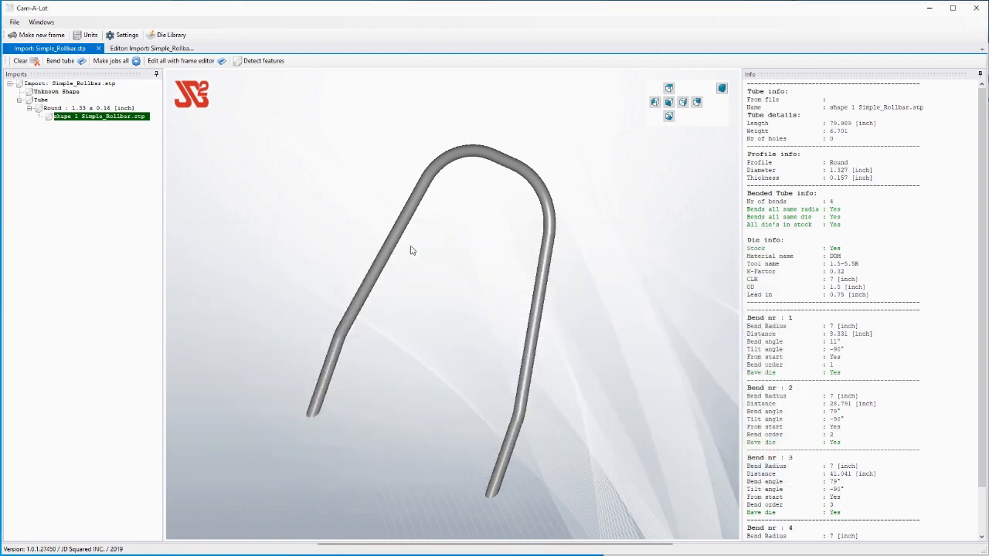
right_click(388, 250)
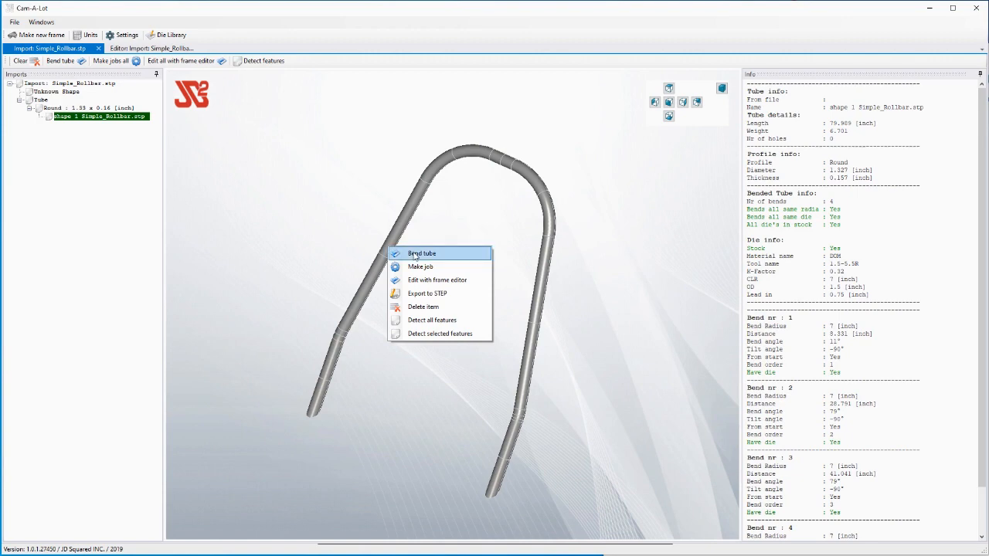
left_click(418, 253)
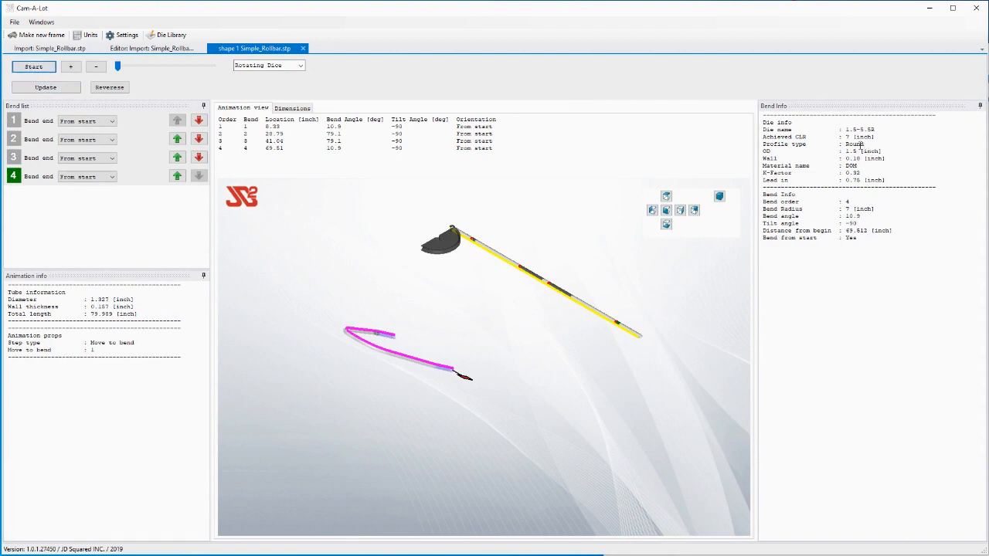
Step: Review the die values and the bend dimensions of the rollbar, and start the bending animation
left_click_drag(763, 137, 896, 186)
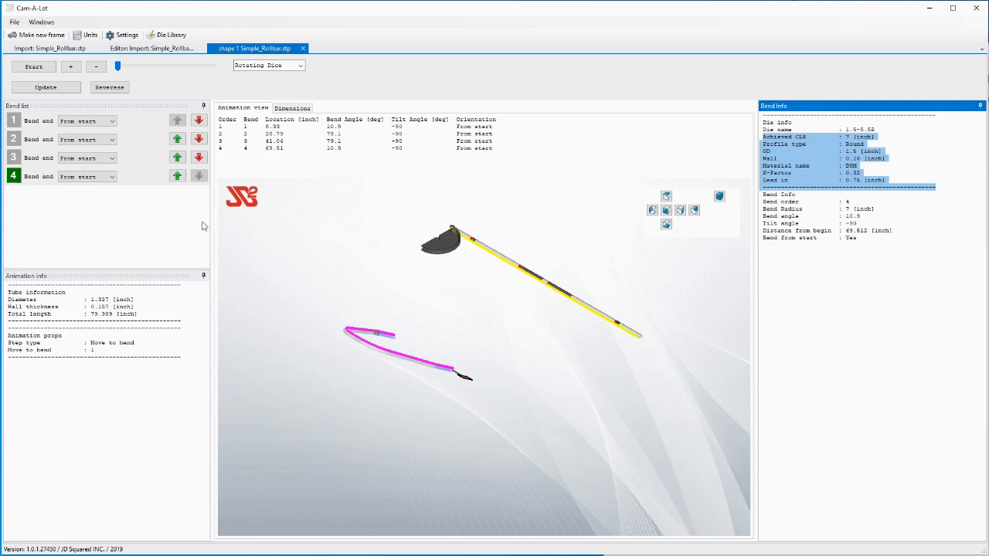
left_click(295, 108)
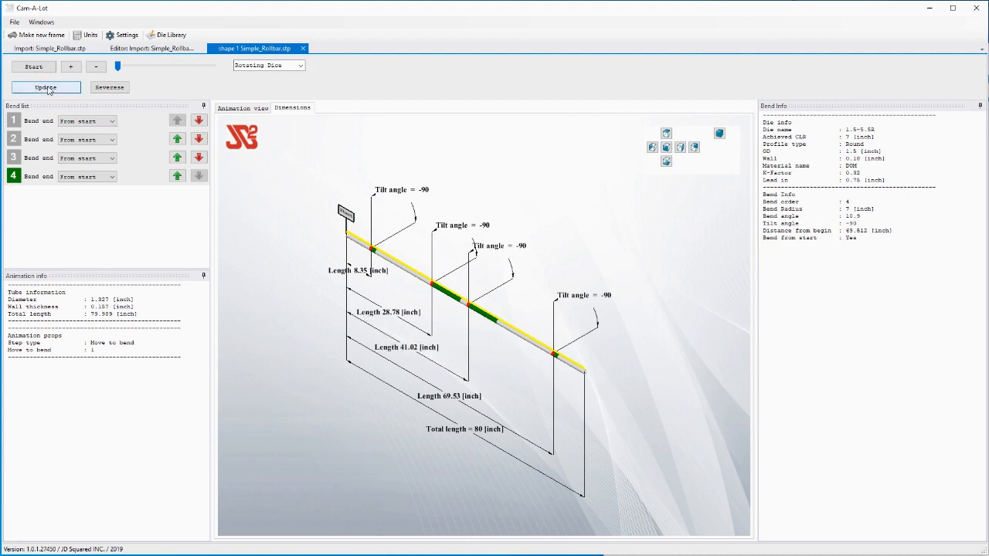
left_click(244, 108)
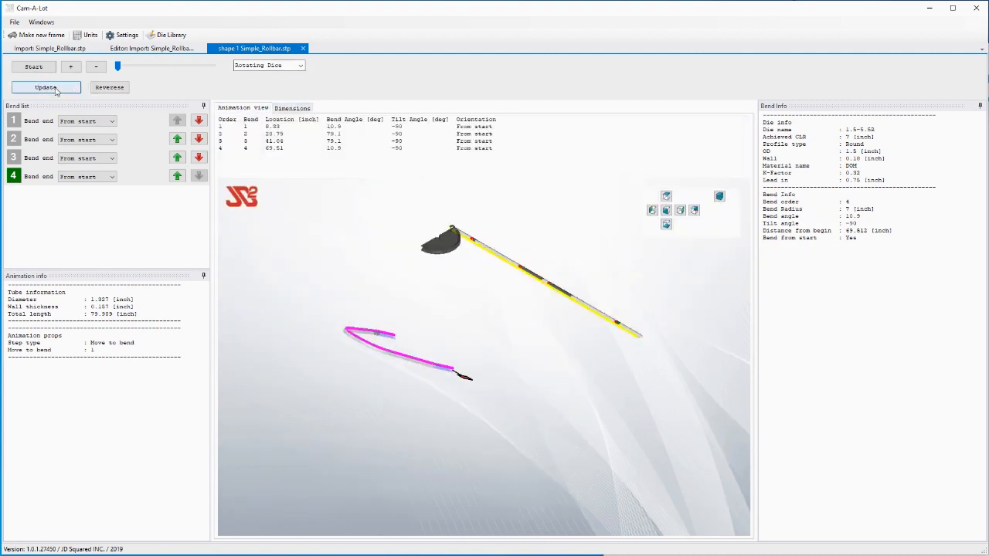
left_click(35, 68)
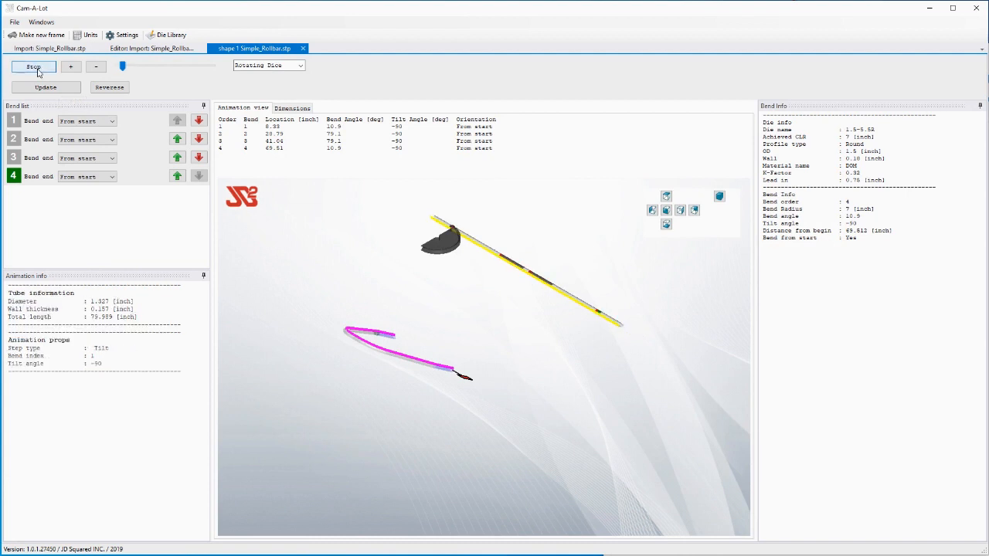